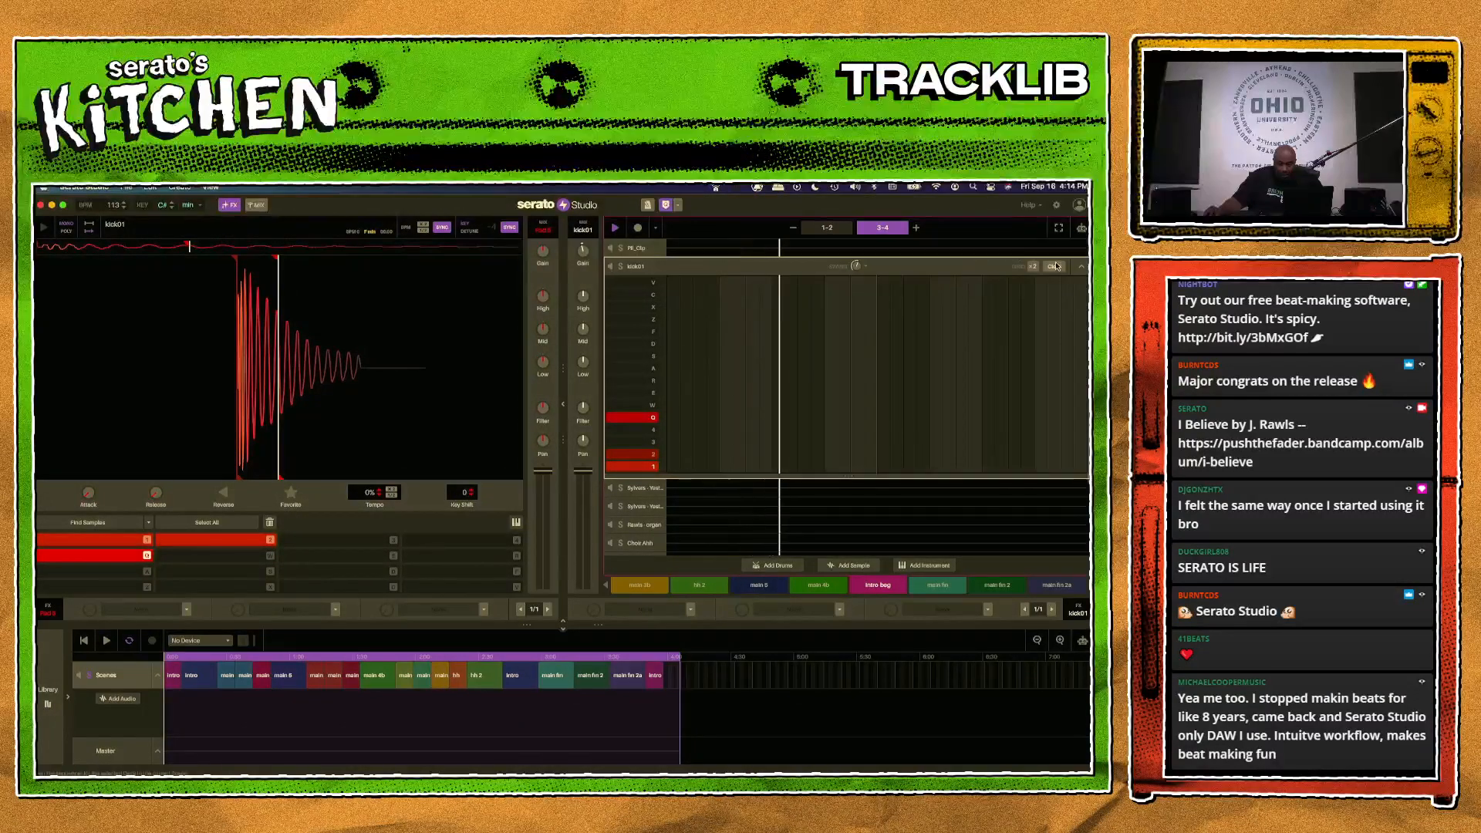
# - Collapse and solo the kick01 deck, and play the yellow main scene
pyautogui.click(1081, 268)
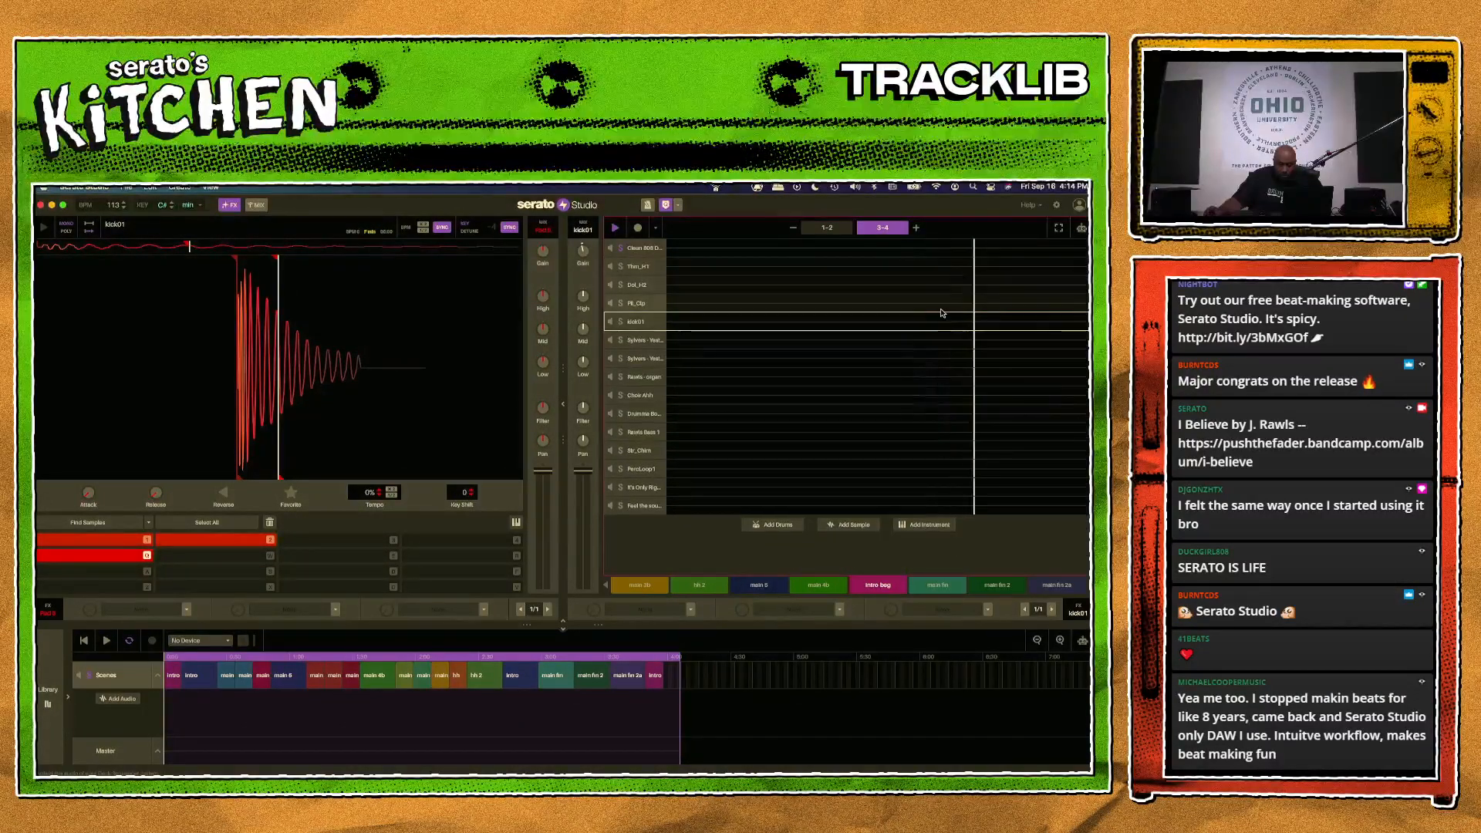
pyautogui.click(615, 228)
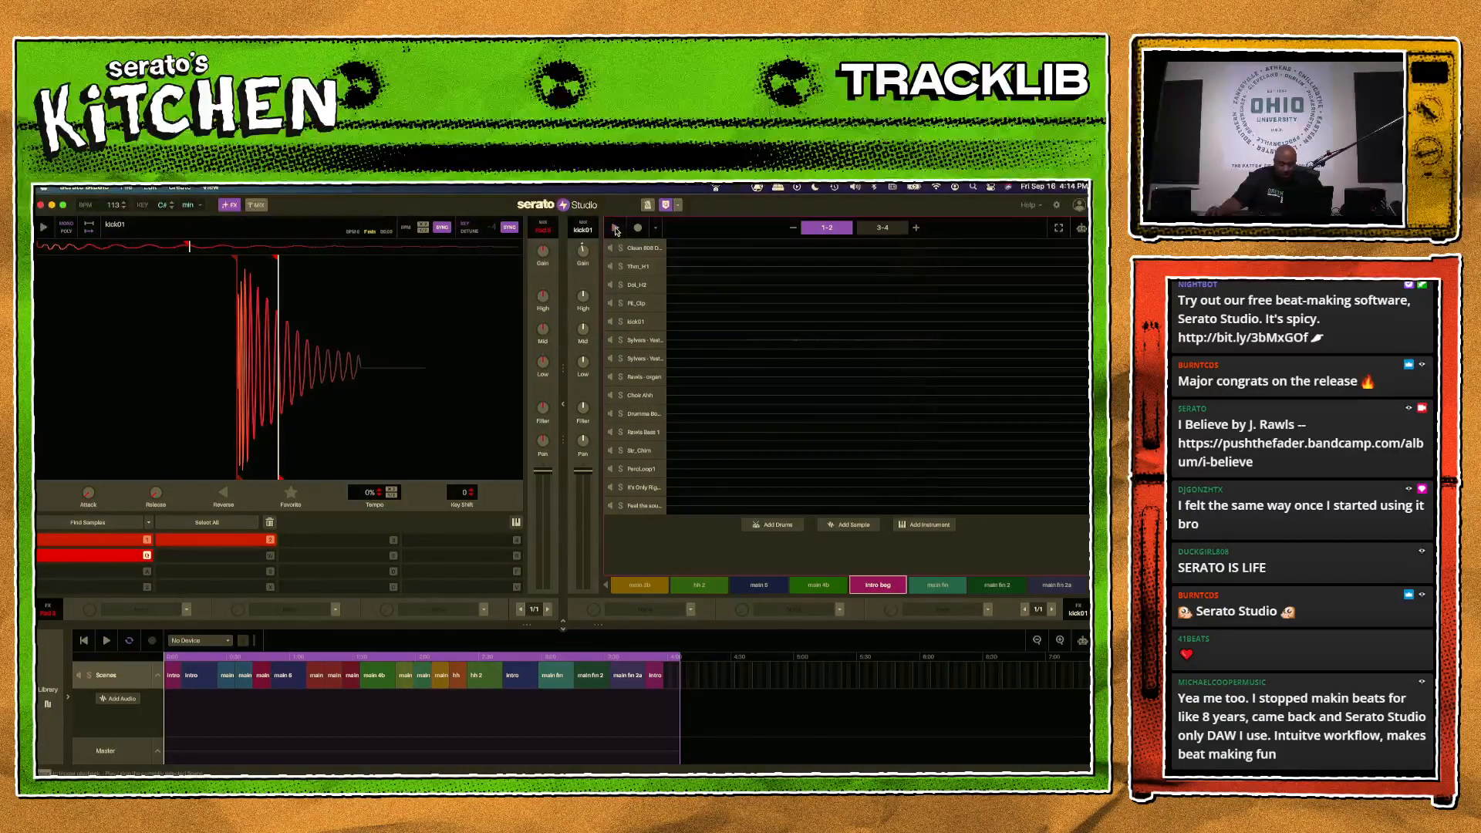
pyautogui.click(621, 321)
pyautogui.click(639, 585)
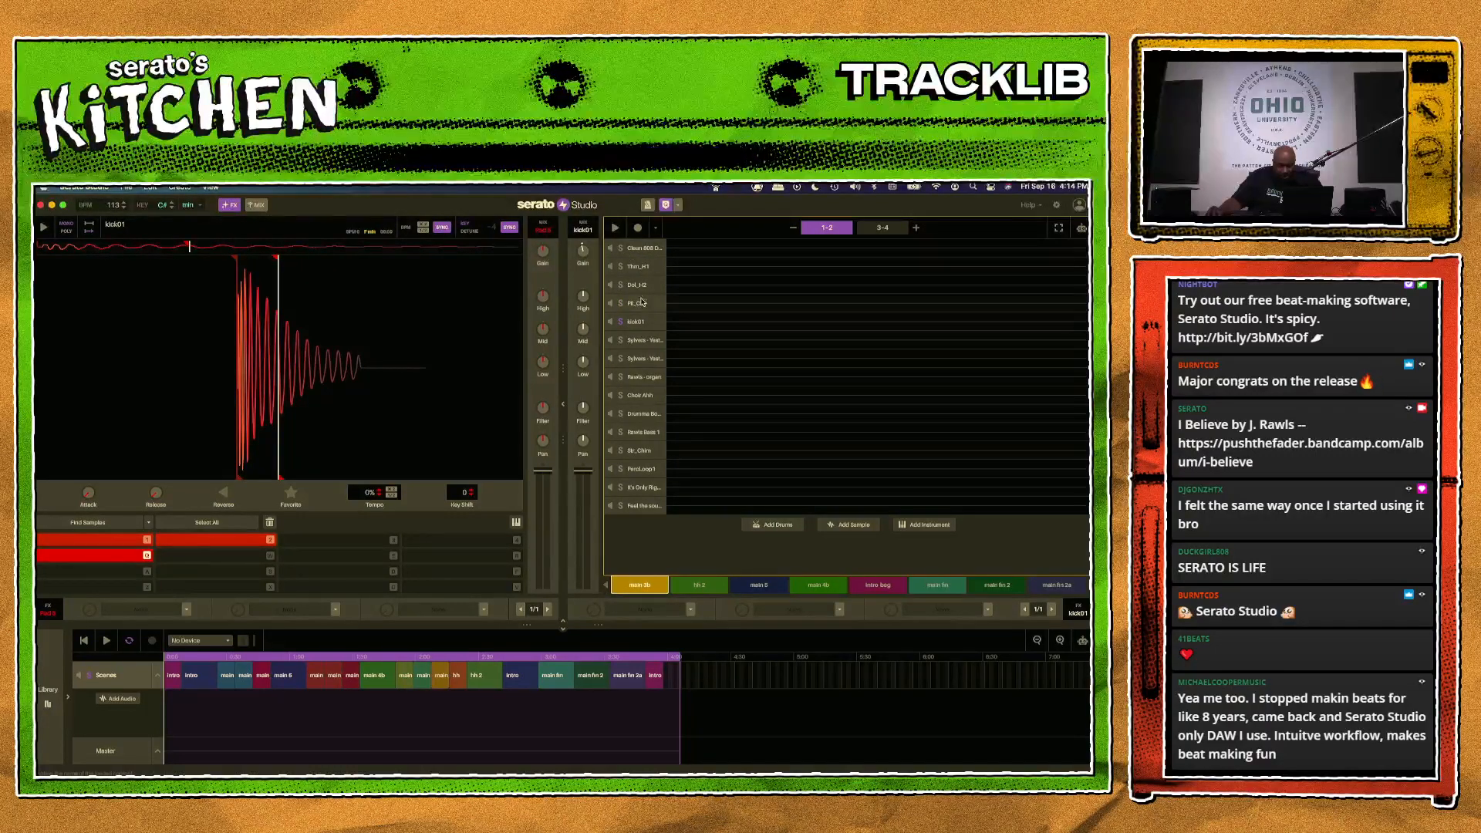
pyautogui.click(616, 230)
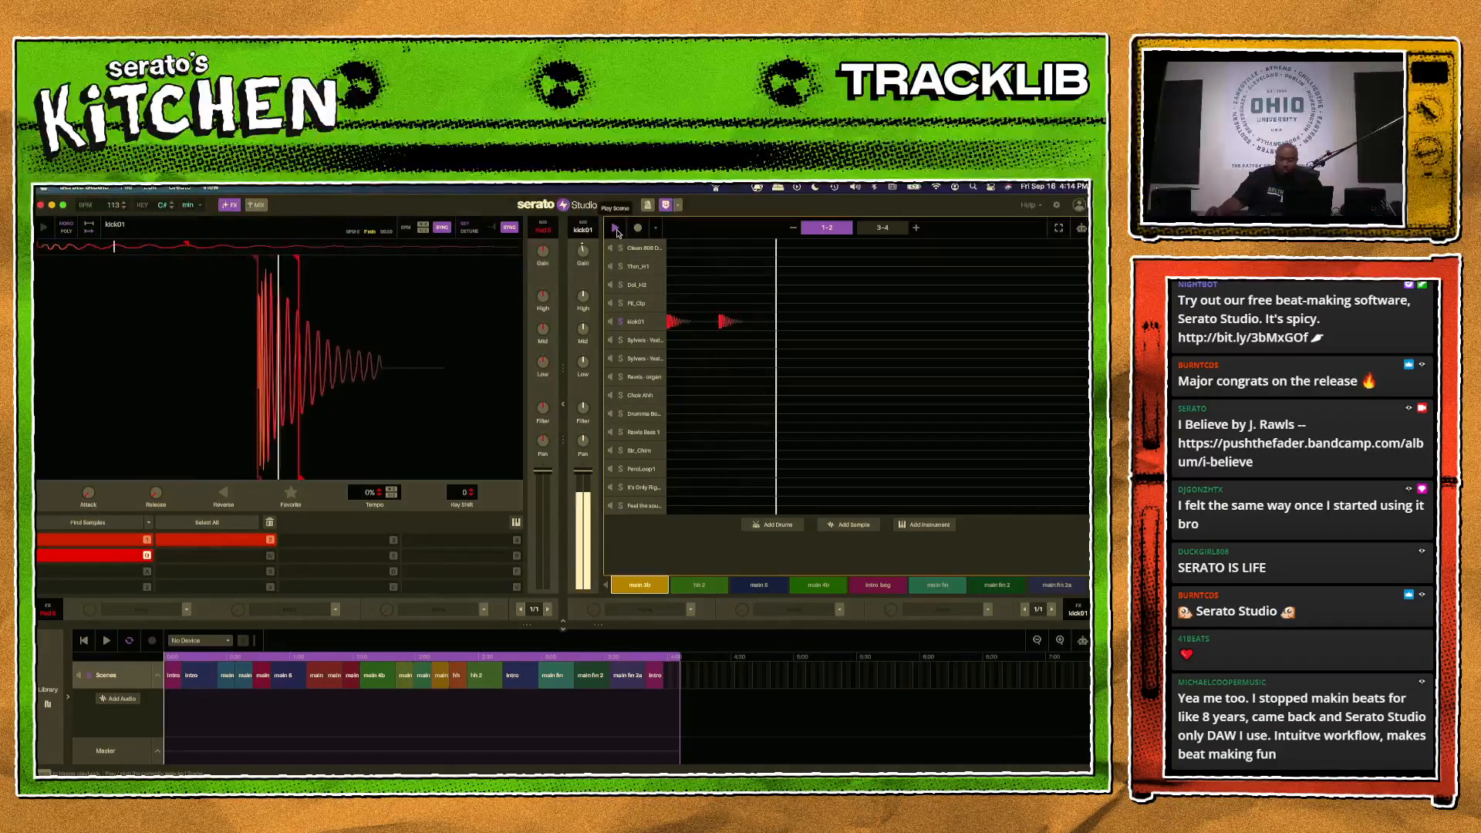
# - Examine the note pattern in the kick01 deck and the step sequence in the Clean 808 Drum Kit deck
pyautogui.doubleClick(1006, 330)
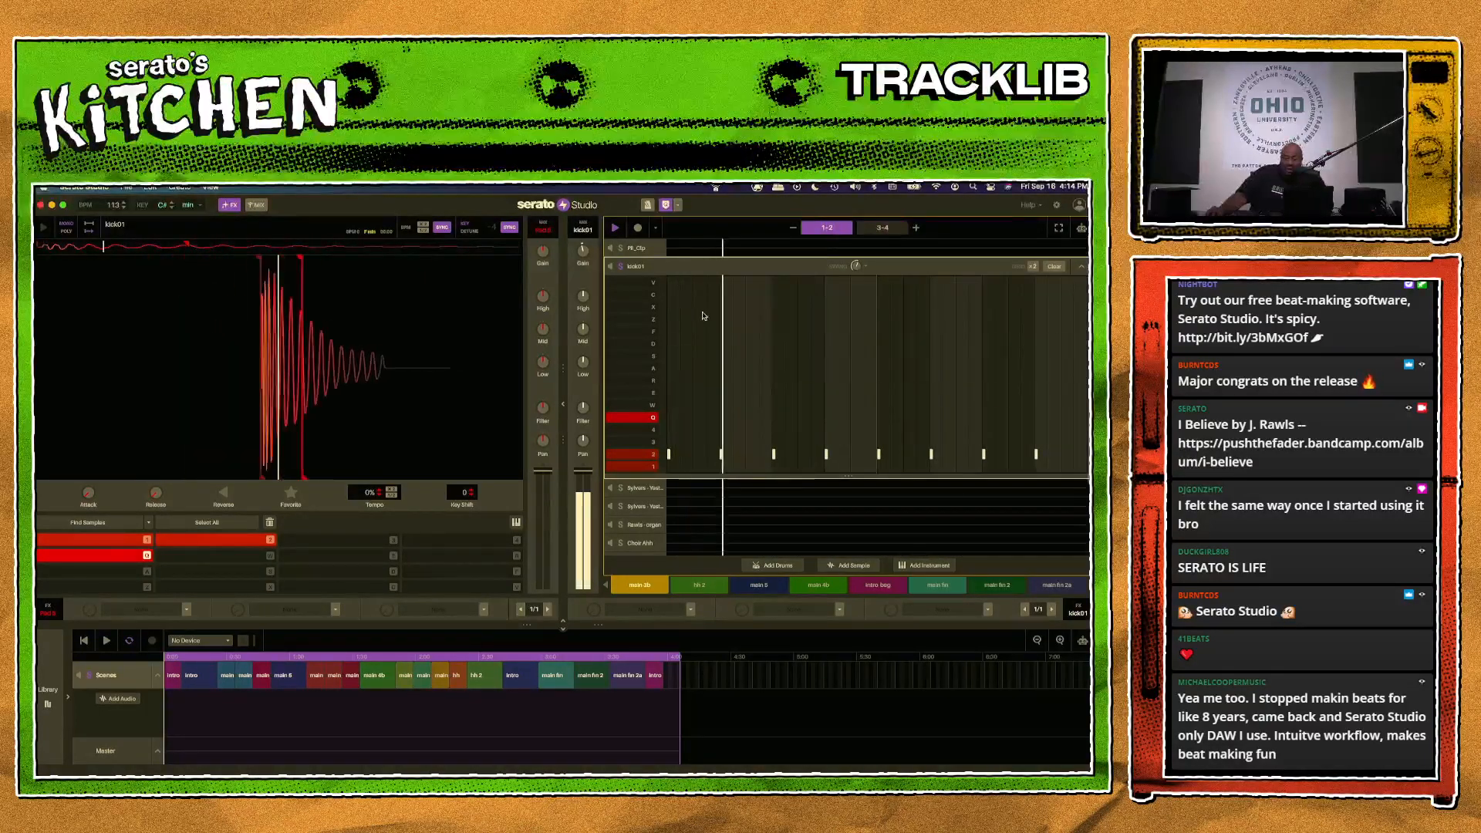
pyautogui.scroll(3, 714, 254)
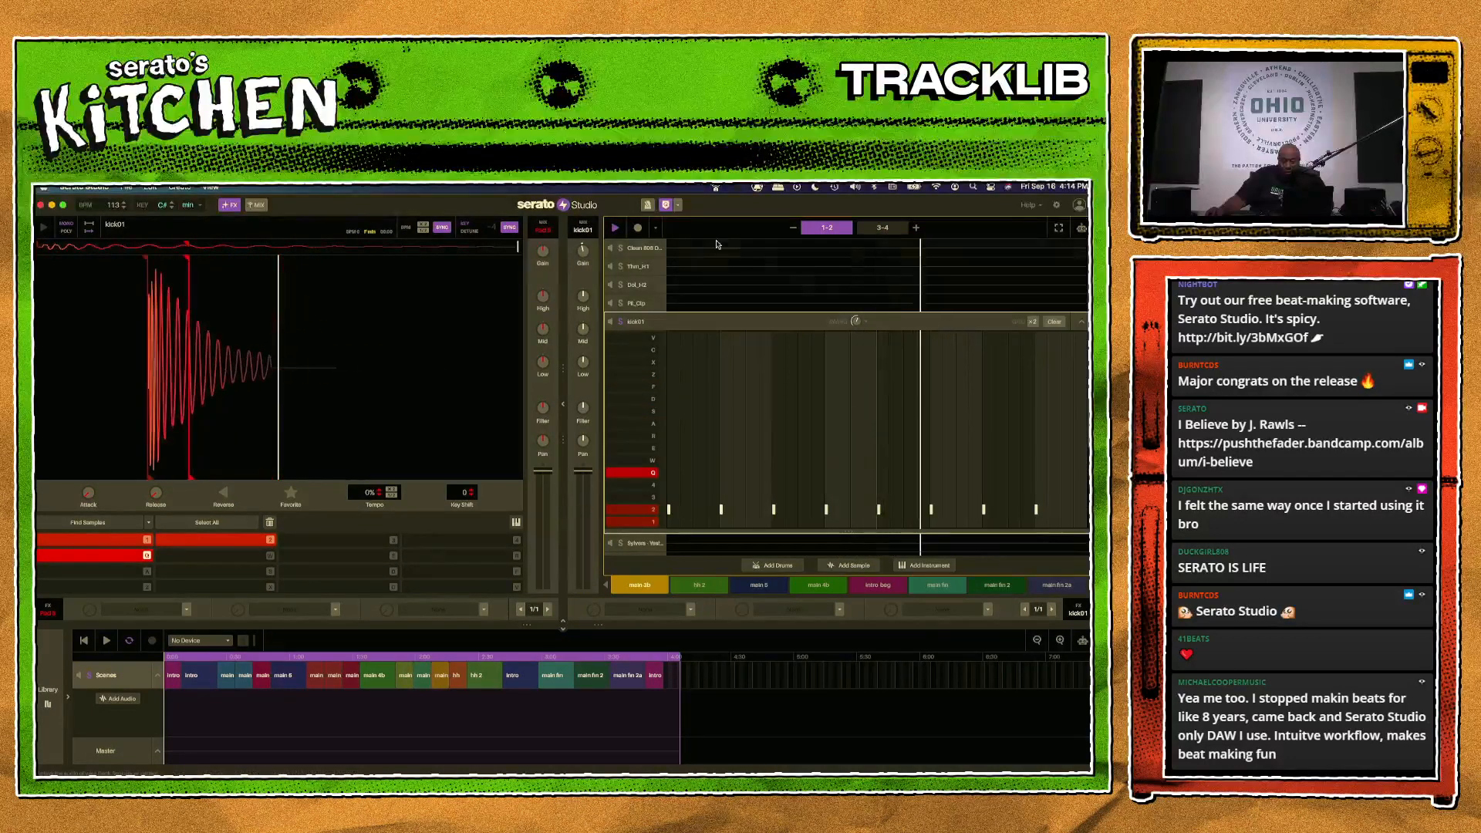
pyautogui.click(644, 248)
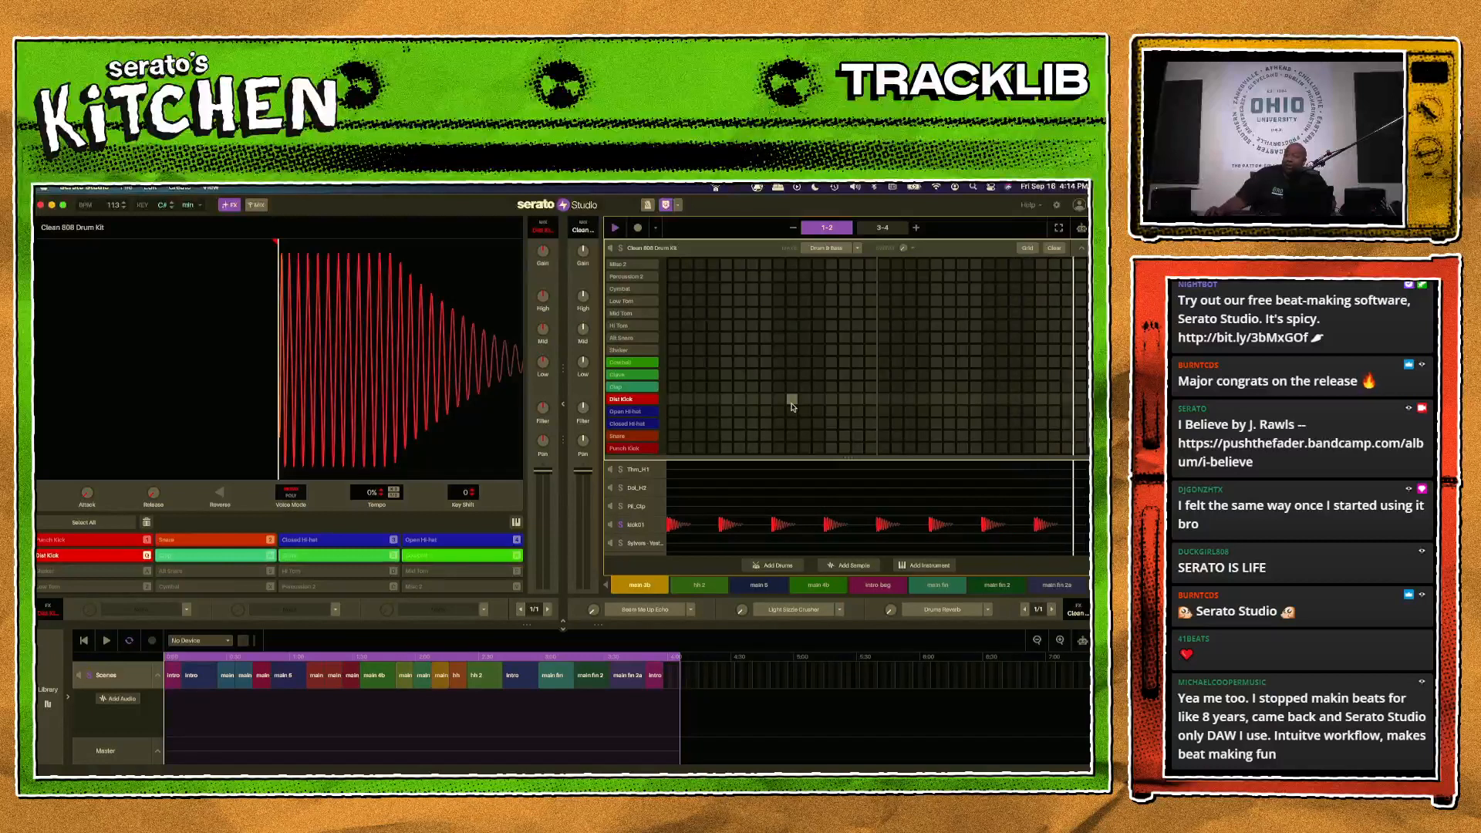
pyautogui.click(1081, 249)
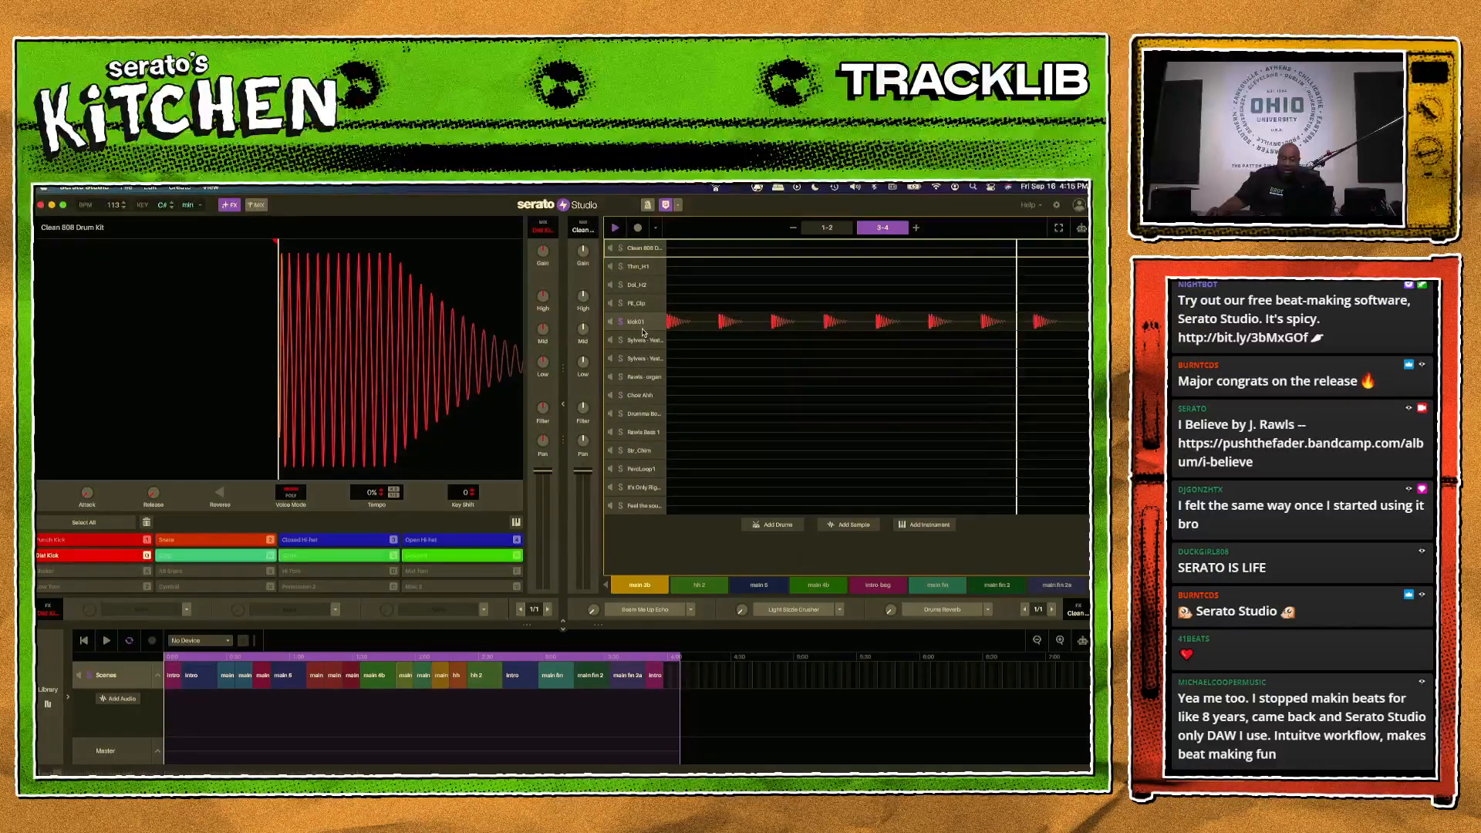
pyautogui.click(641, 327)
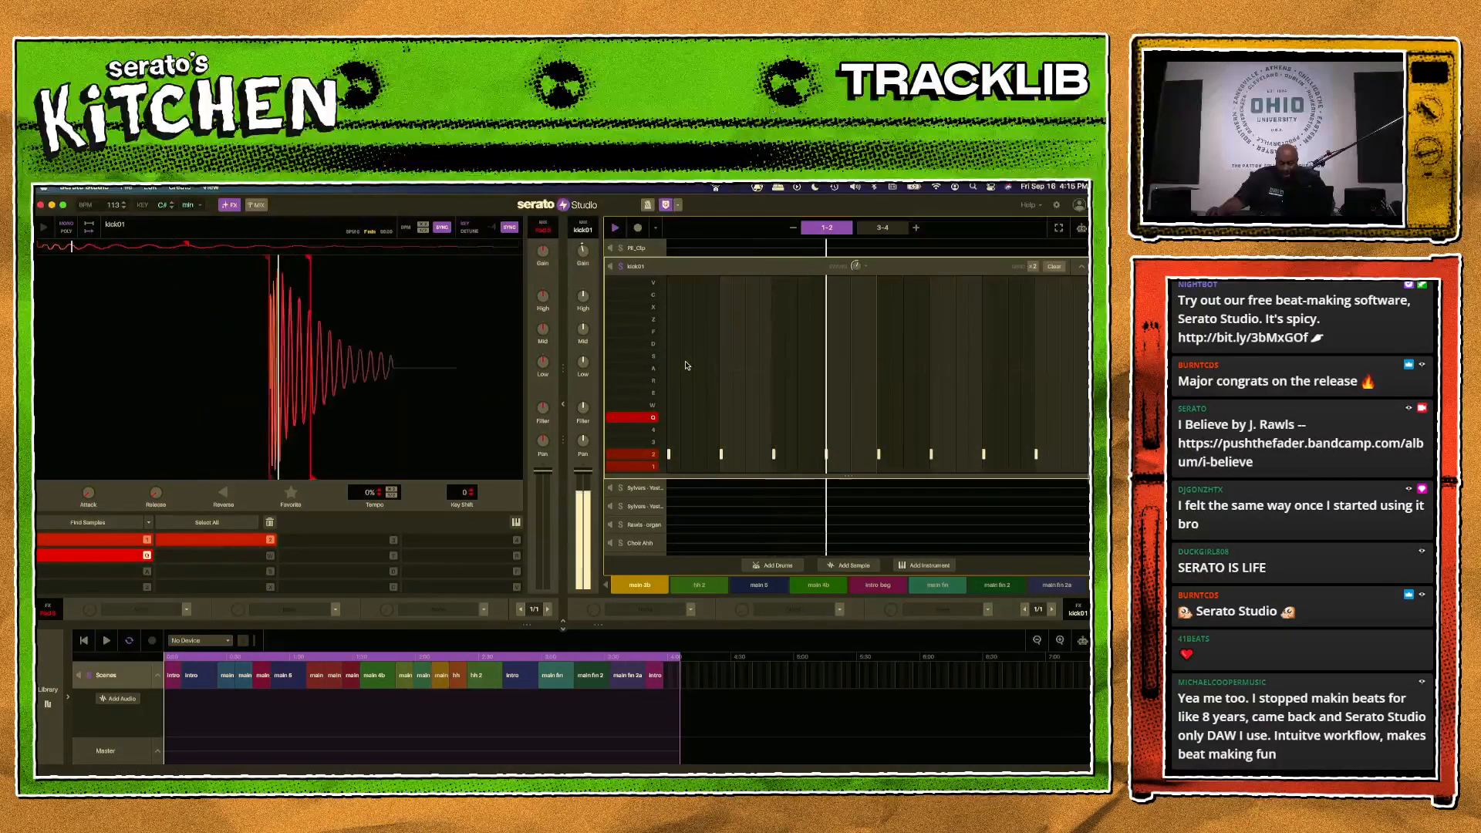
pyautogui.click(1081, 266)
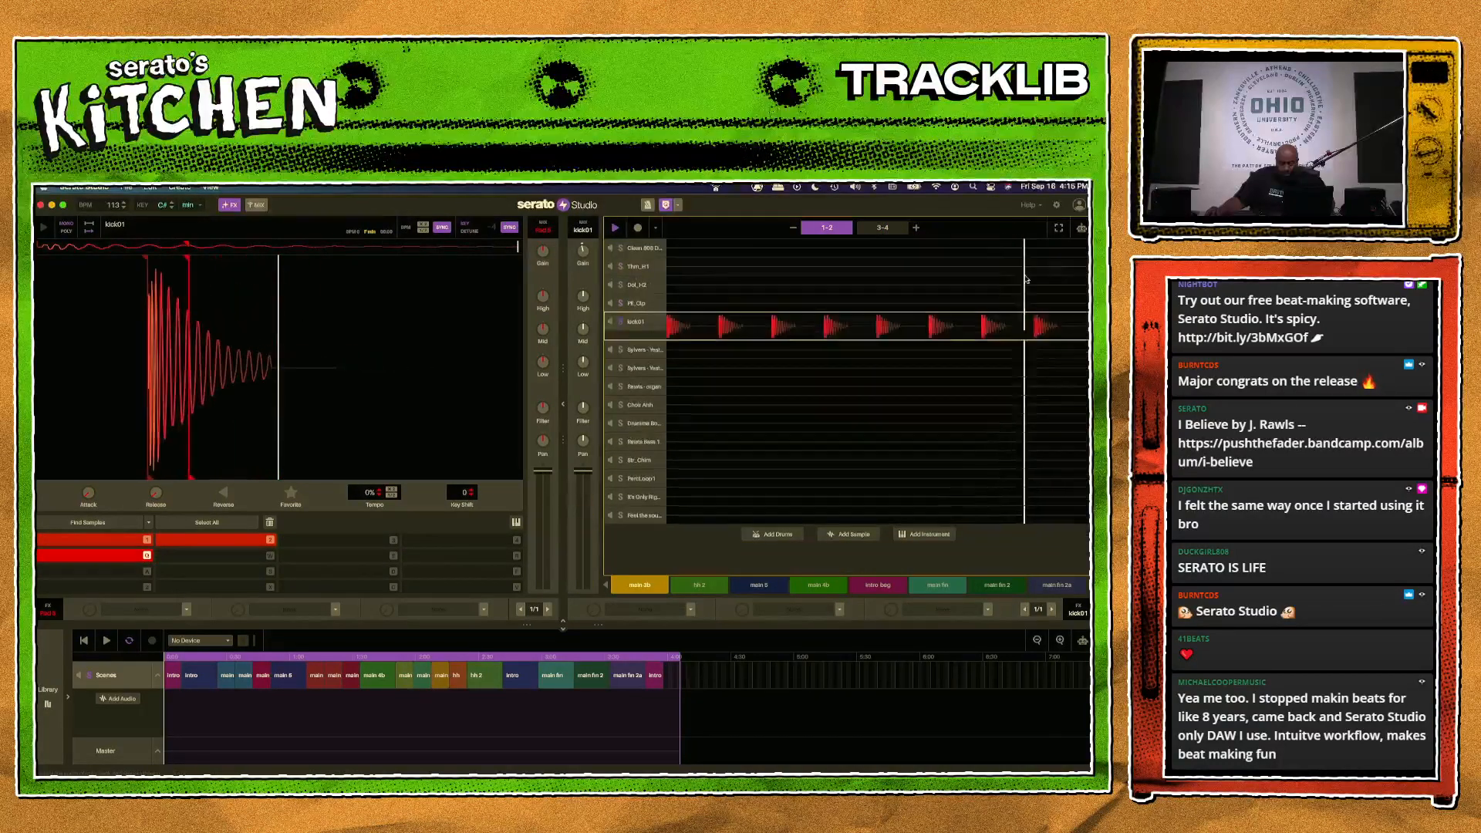
# - Solo the Dol_H2 deck and reopen the kick01 deck
pyautogui.click(644, 285)
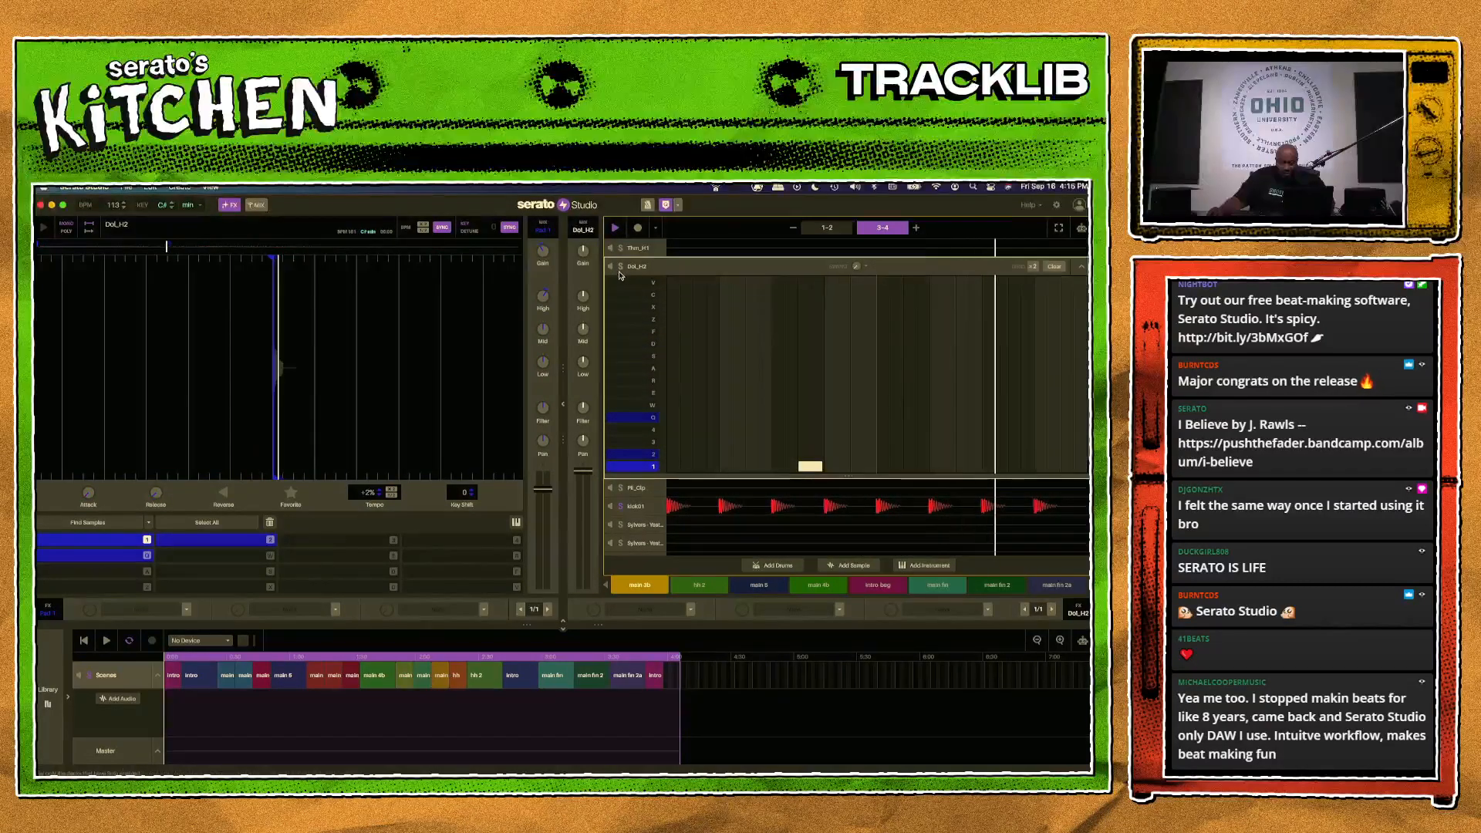
pyautogui.click(620, 267)
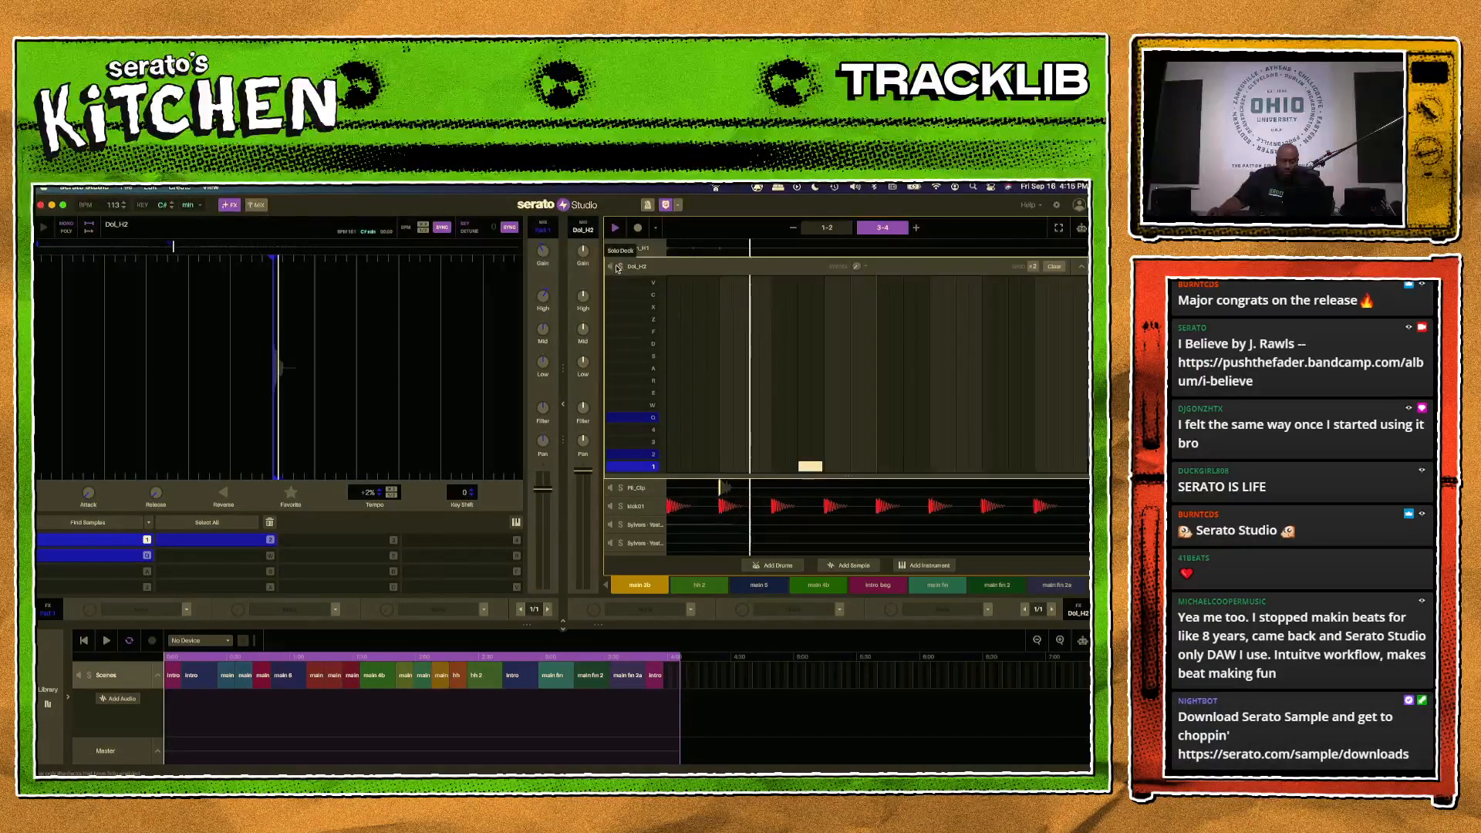
pyautogui.click(635, 506)
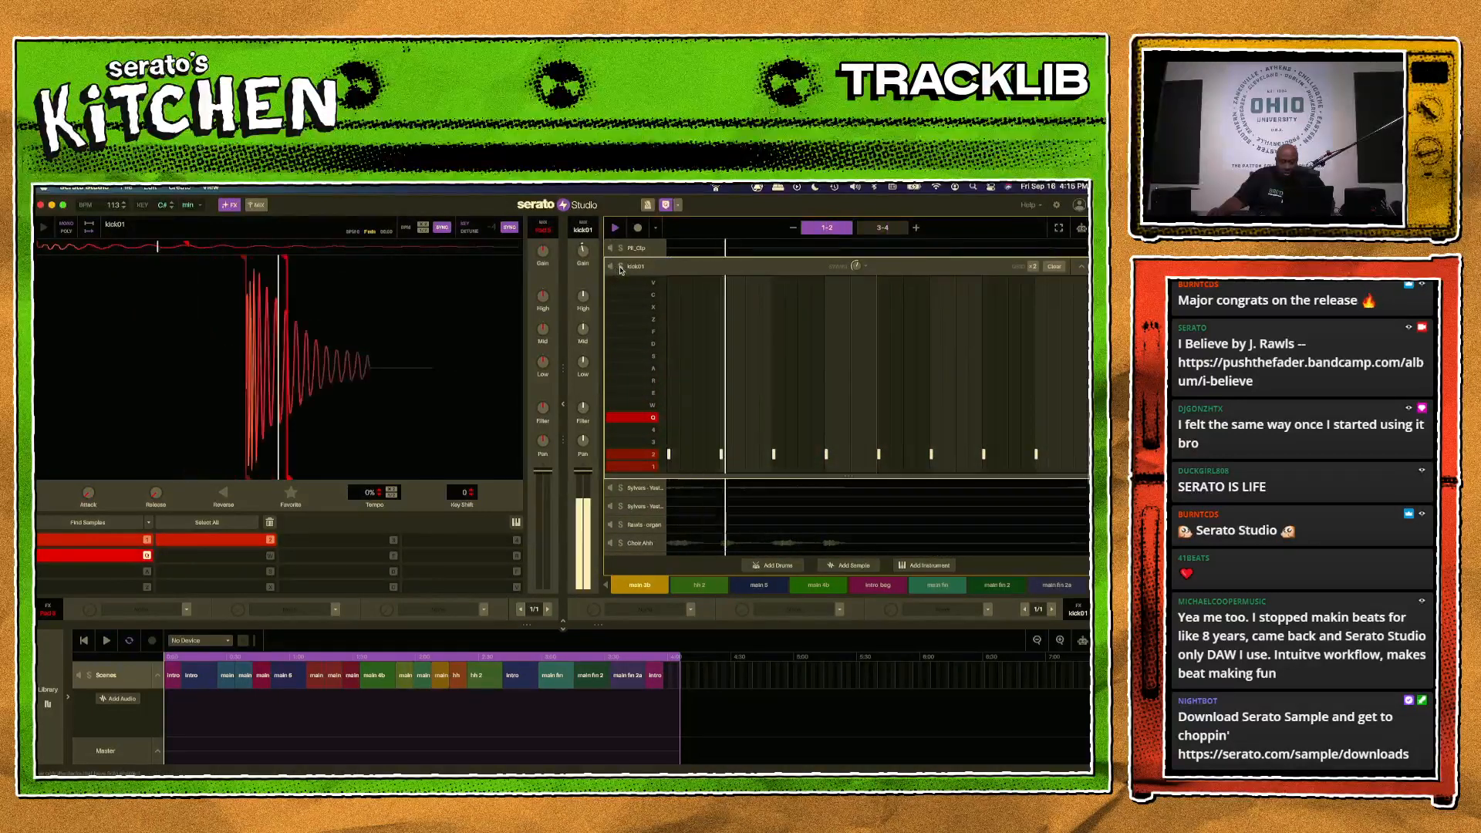
# - Look through the decks above and below kick01 while the scene plays, and collapse the kick01 deck
pyautogui.scroll(3, 622, 274)
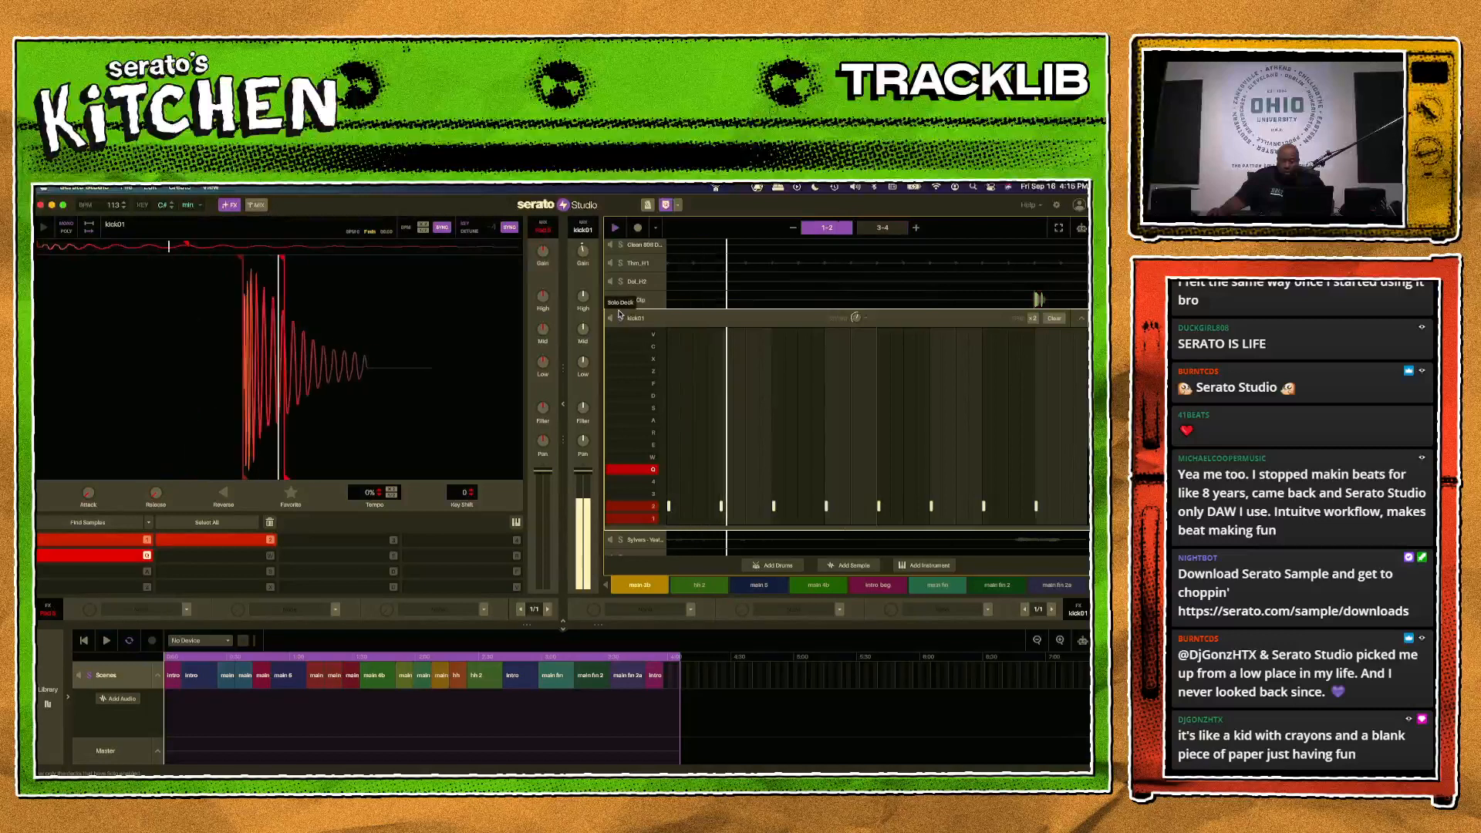
pyautogui.scroll(-3, 771, 428)
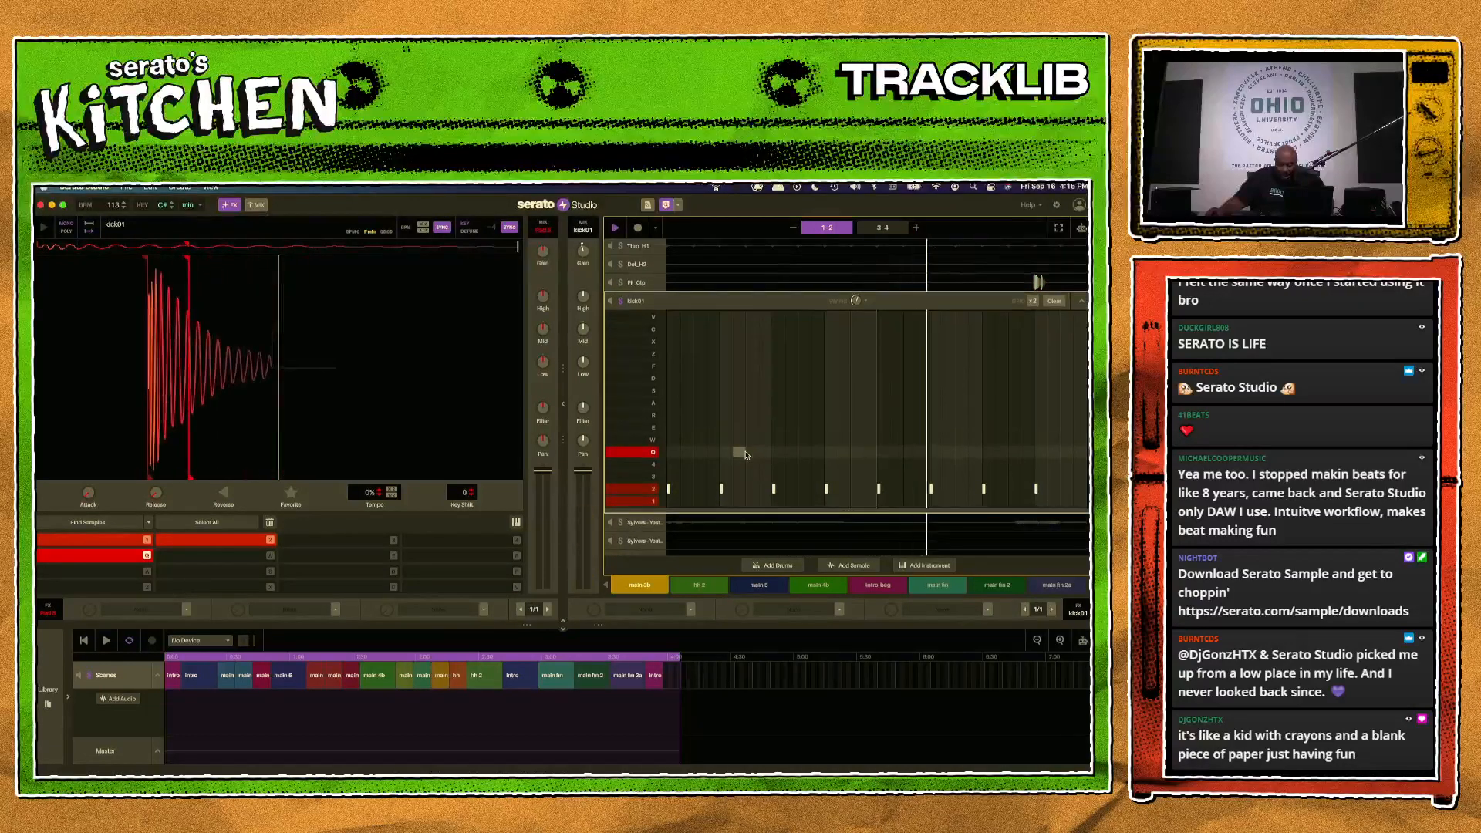
pyautogui.scroll(-2, 734, 455)
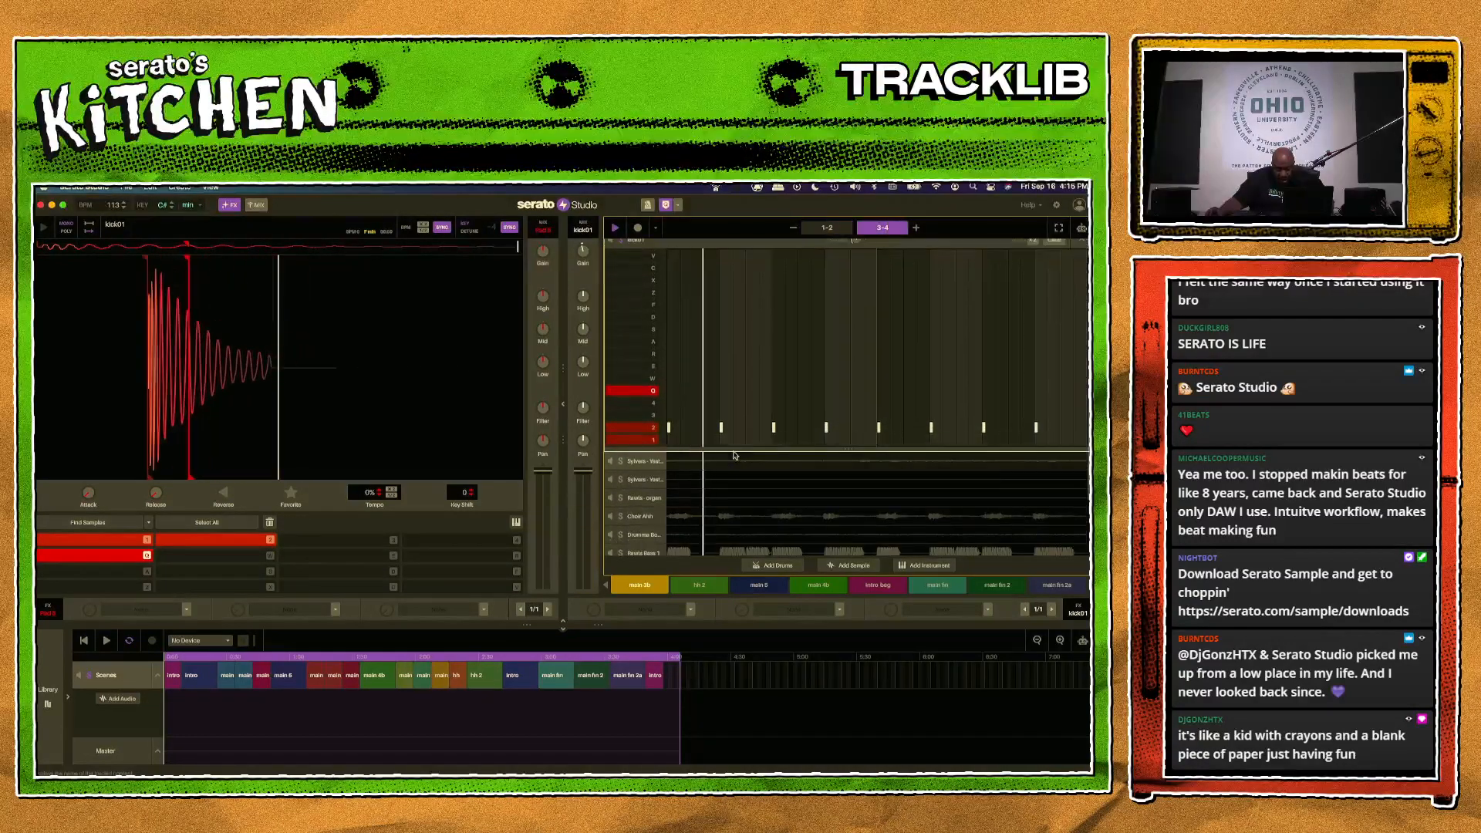
pyautogui.scroll(-2, 734, 454)
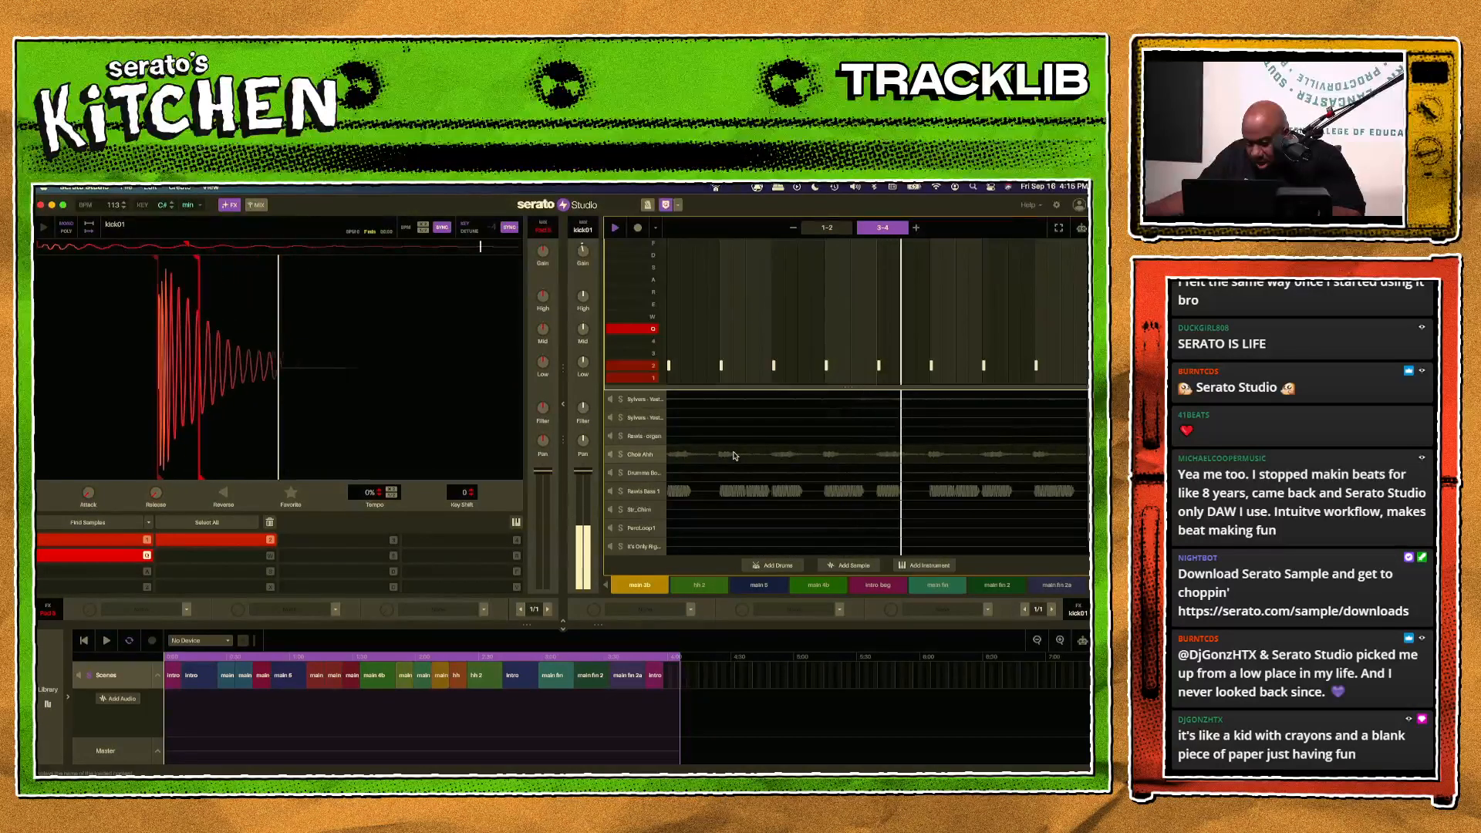
pyautogui.scroll(8, 734, 454)
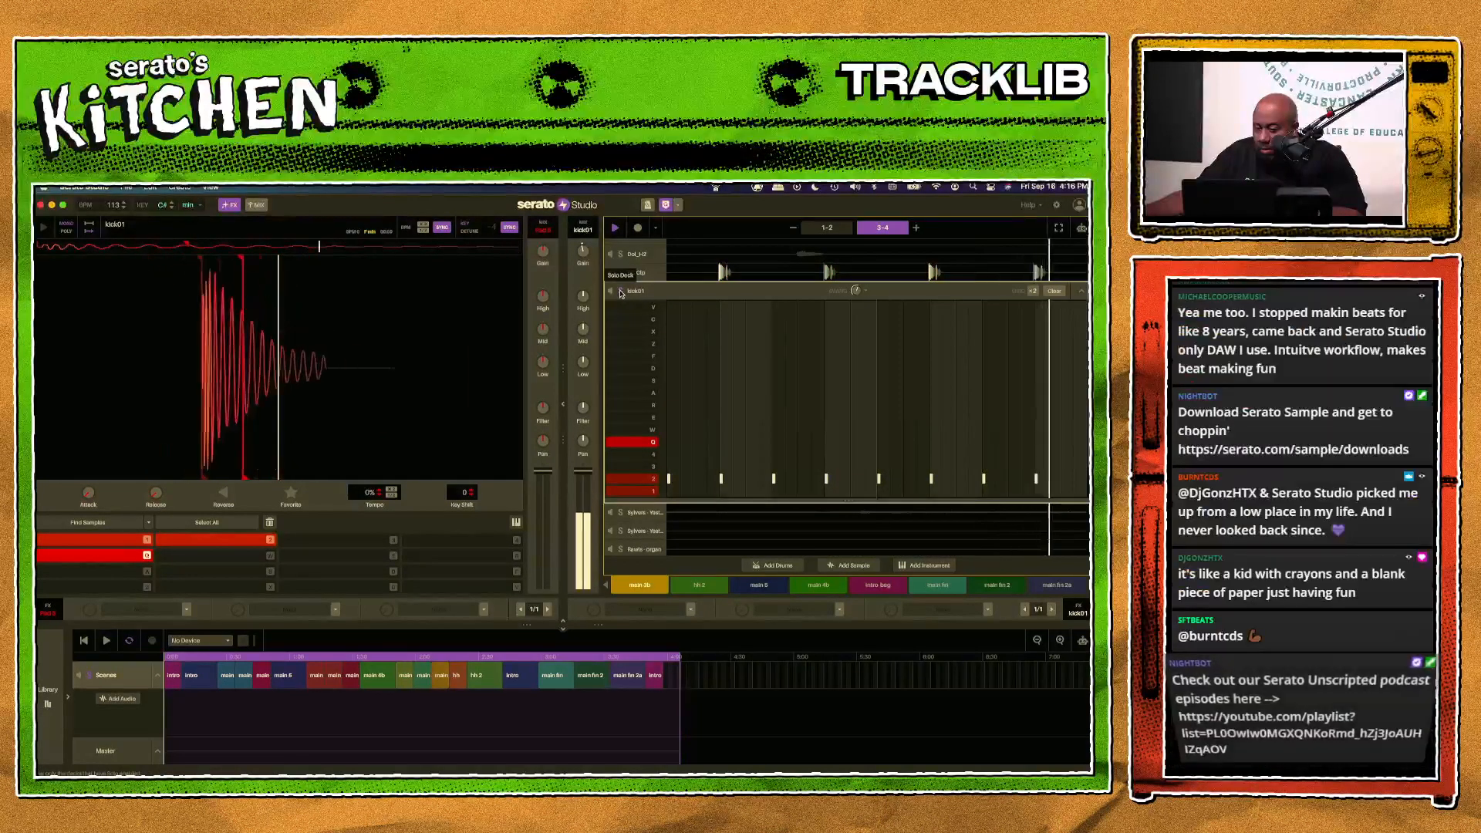
pyautogui.scroll(1, 643, 322)
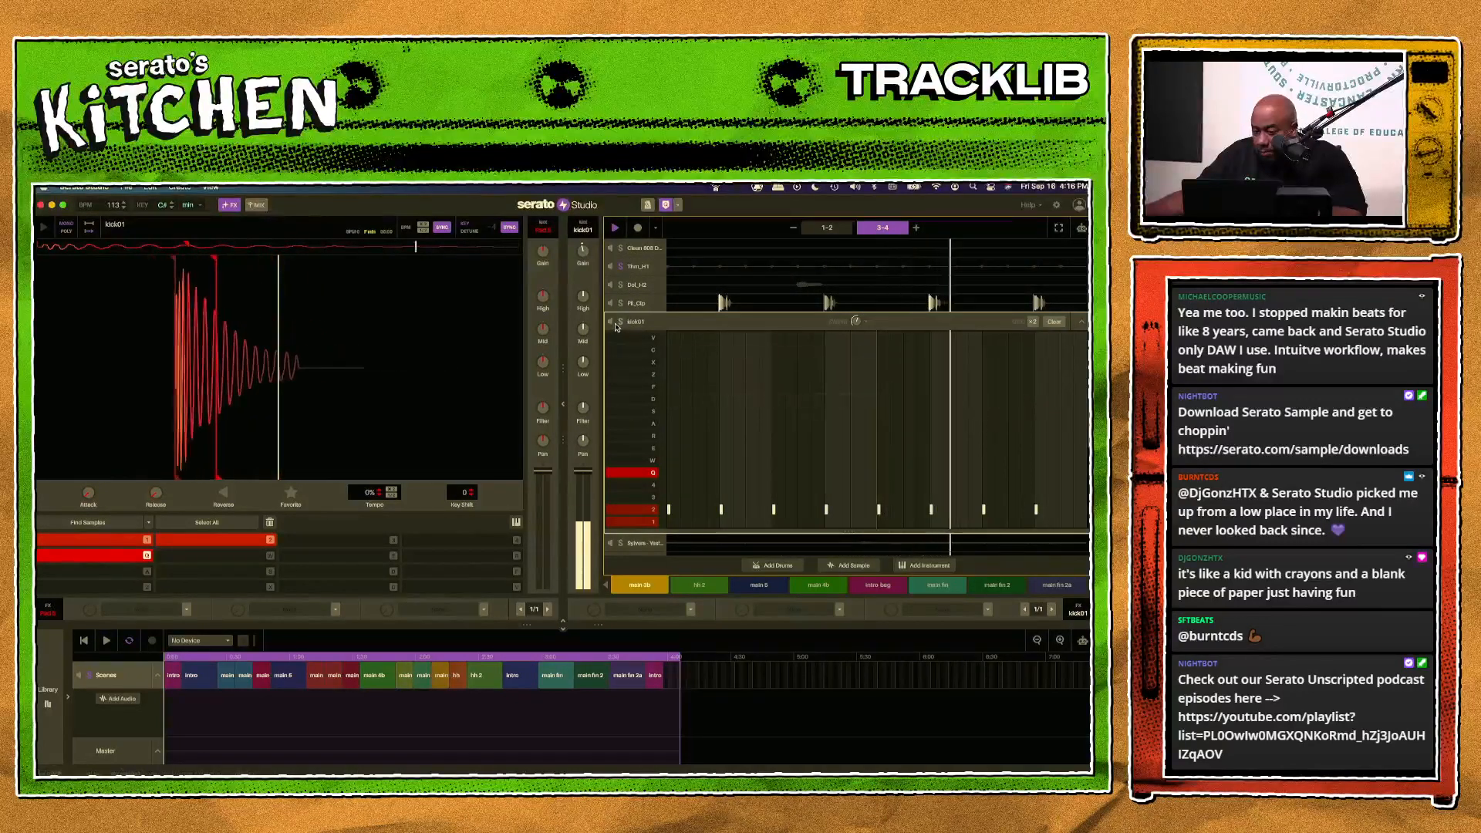
pyautogui.click(1082, 322)
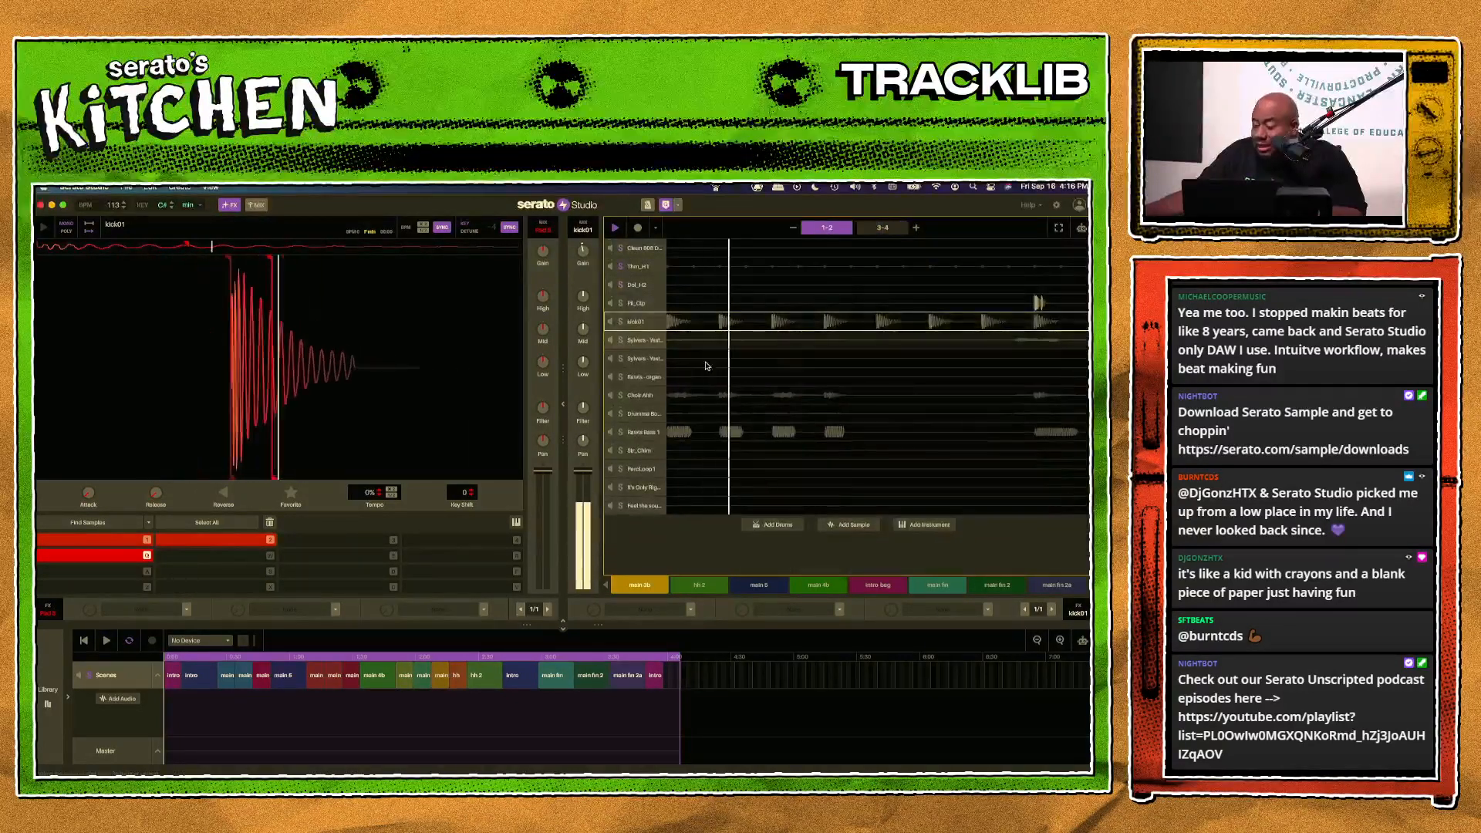
# - Open the first Sylvers - Yesterday deck, and solo both the deck directly below the Drumma deck and the Choir Ahh deck
pyautogui.doubleClick(646, 340)
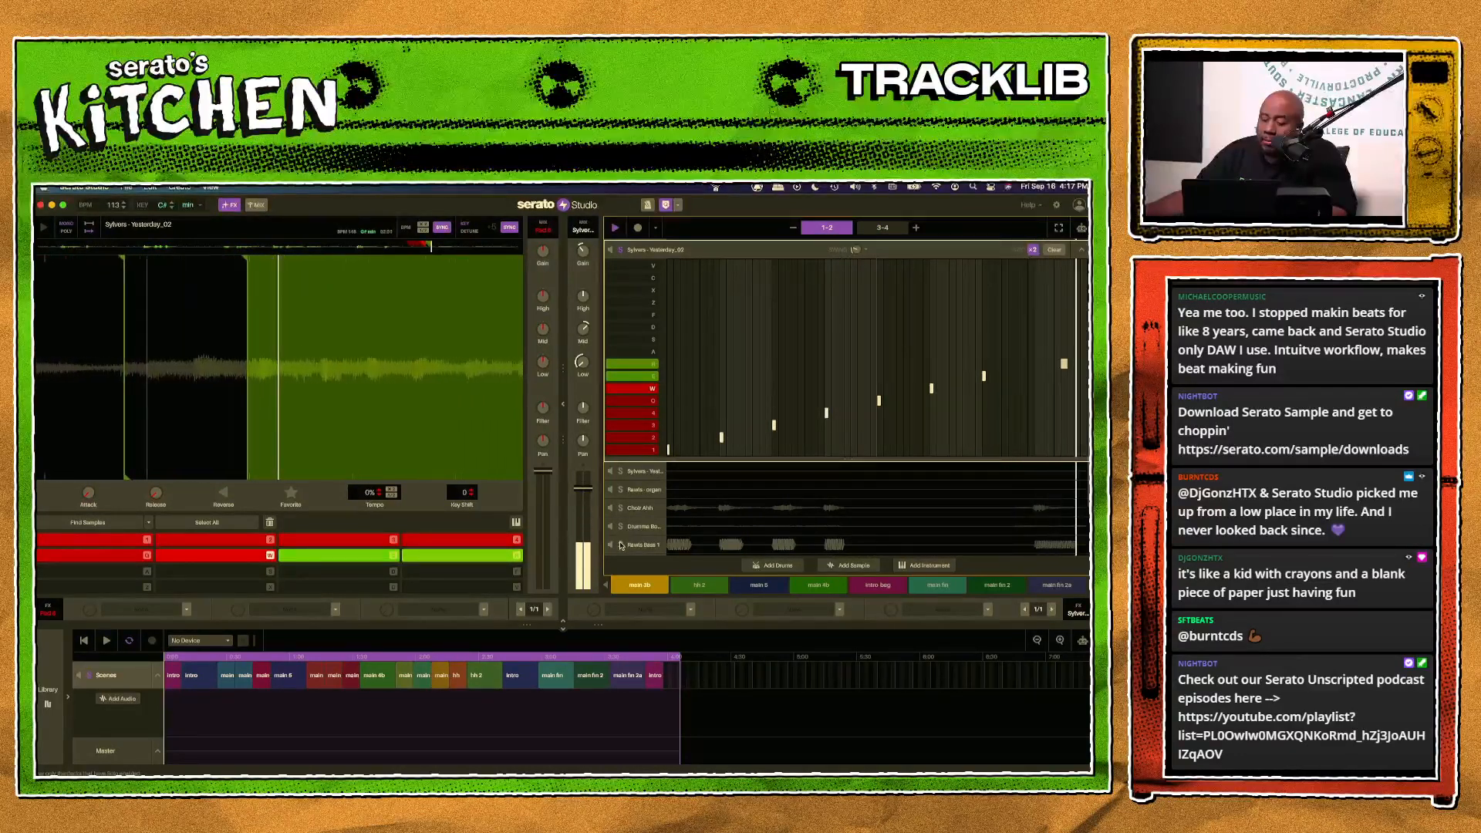
pyautogui.click(620, 545)
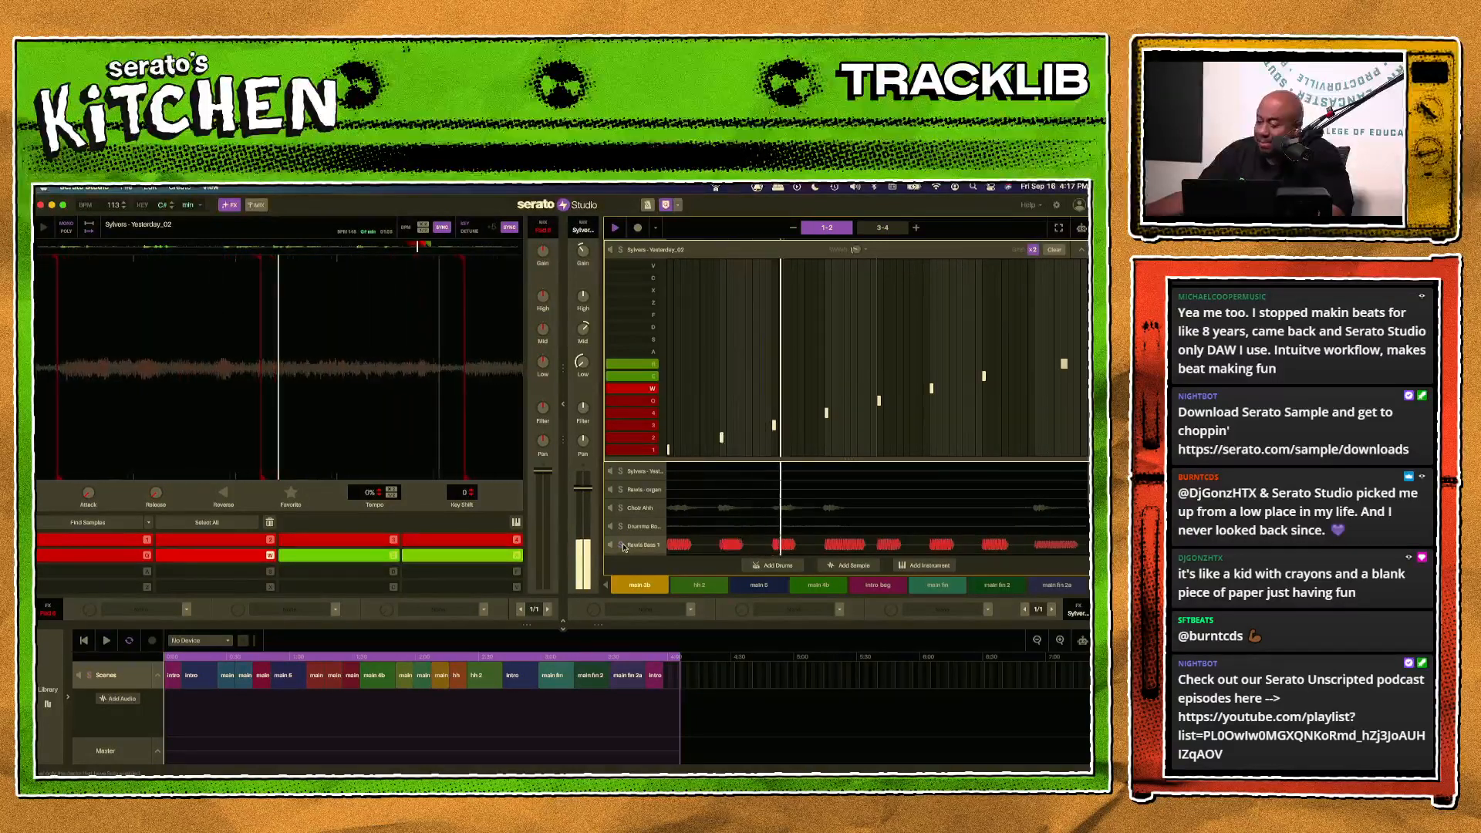
pyautogui.click(647, 509)
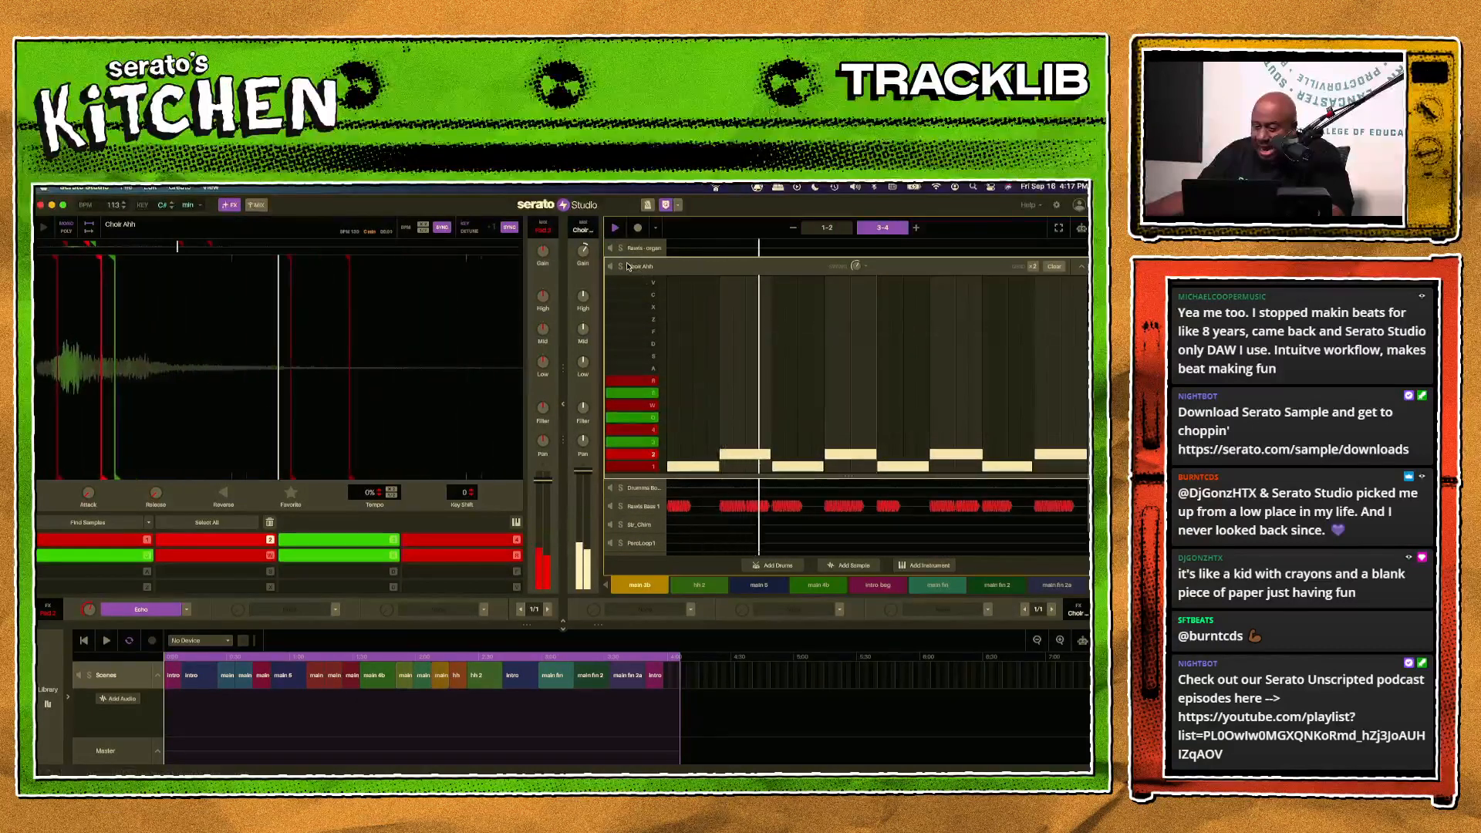
pyautogui.click(622, 266)
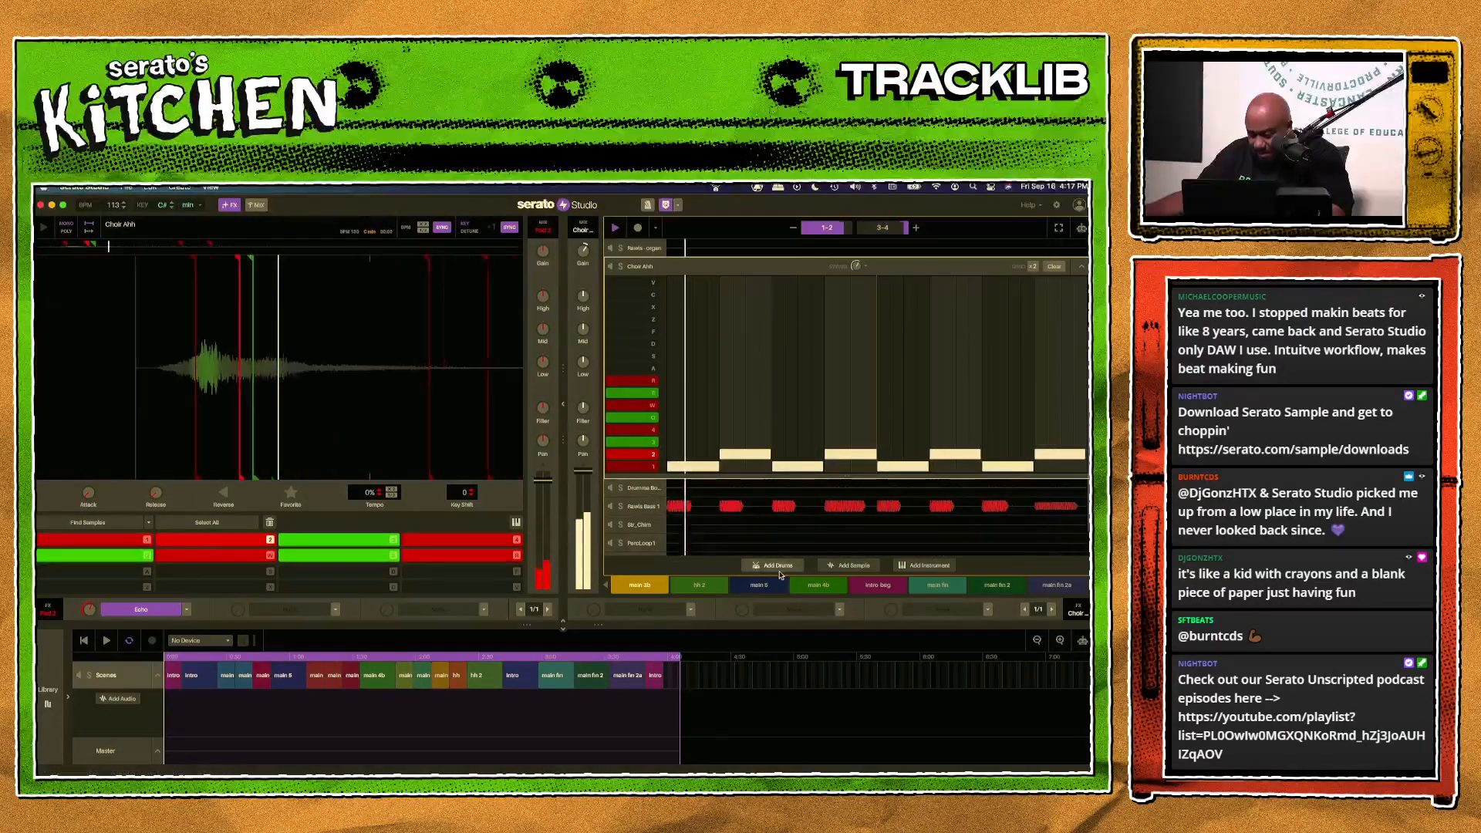
# - Open the Feel the sound yall FX 6 deck and switch through the scenes to main fin
pyautogui.scroll(-2, 670, 536)
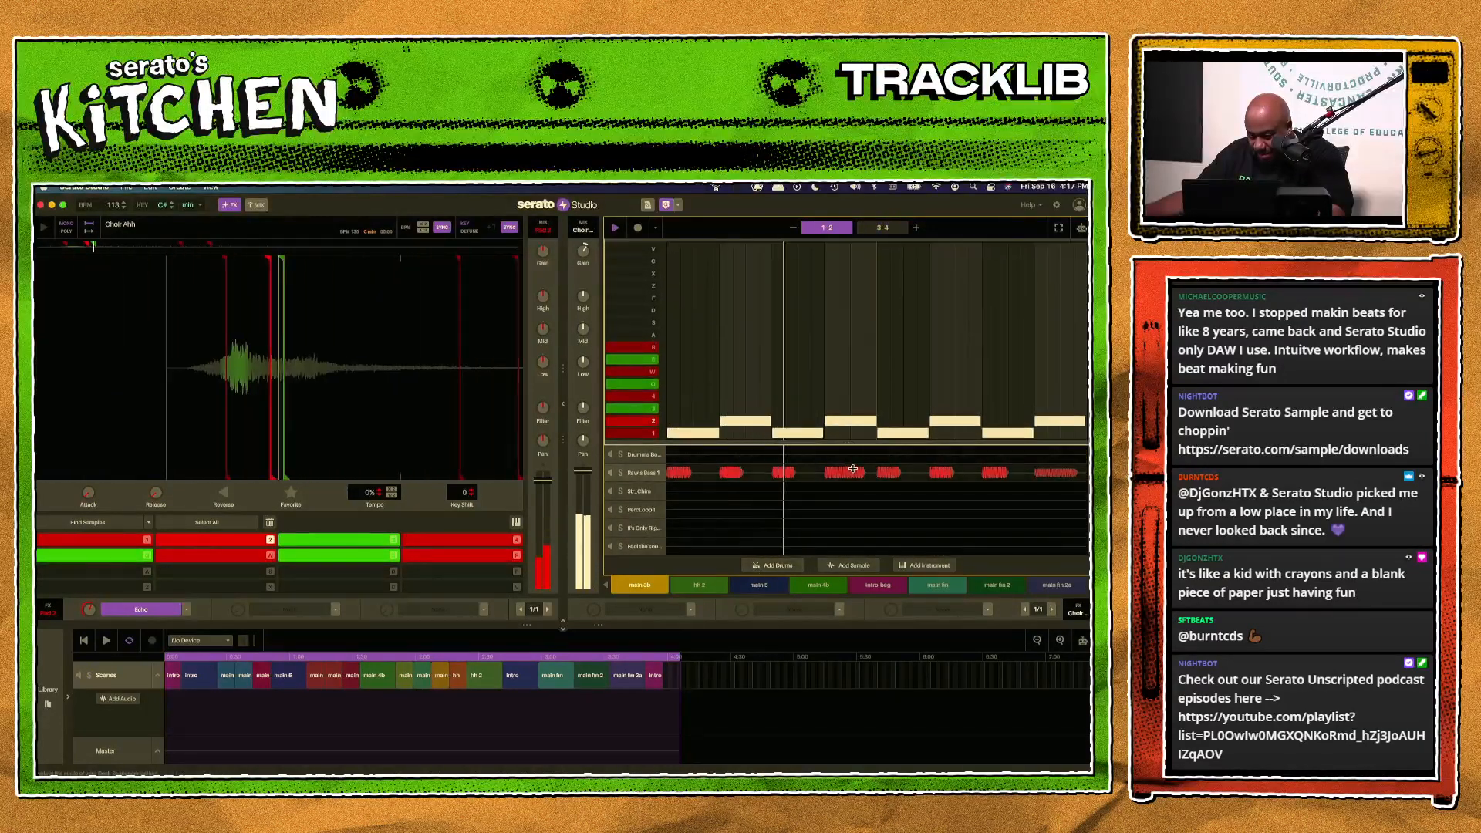
pyautogui.click(658, 550)
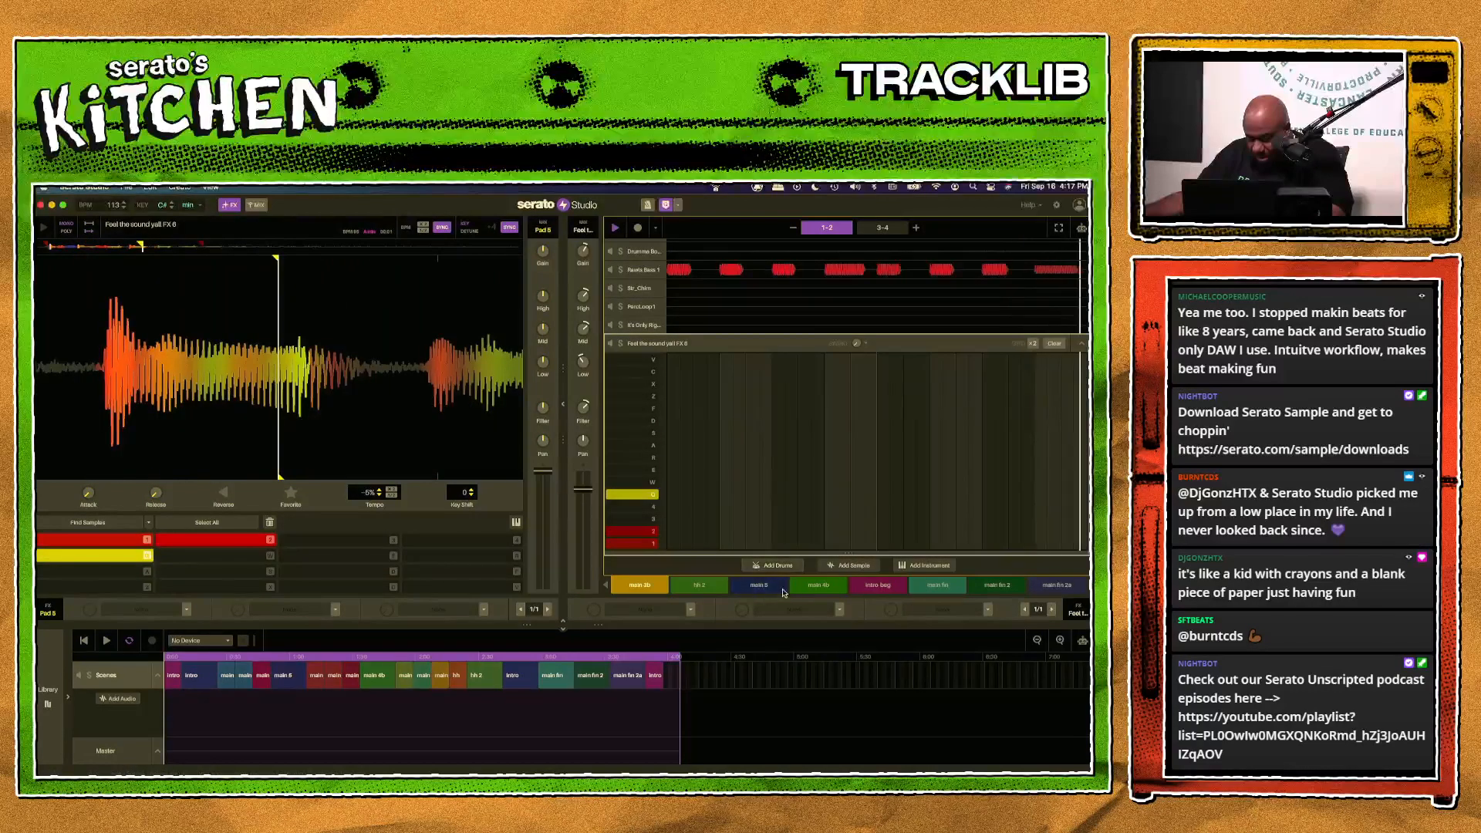
pyautogui.click(756, 586)
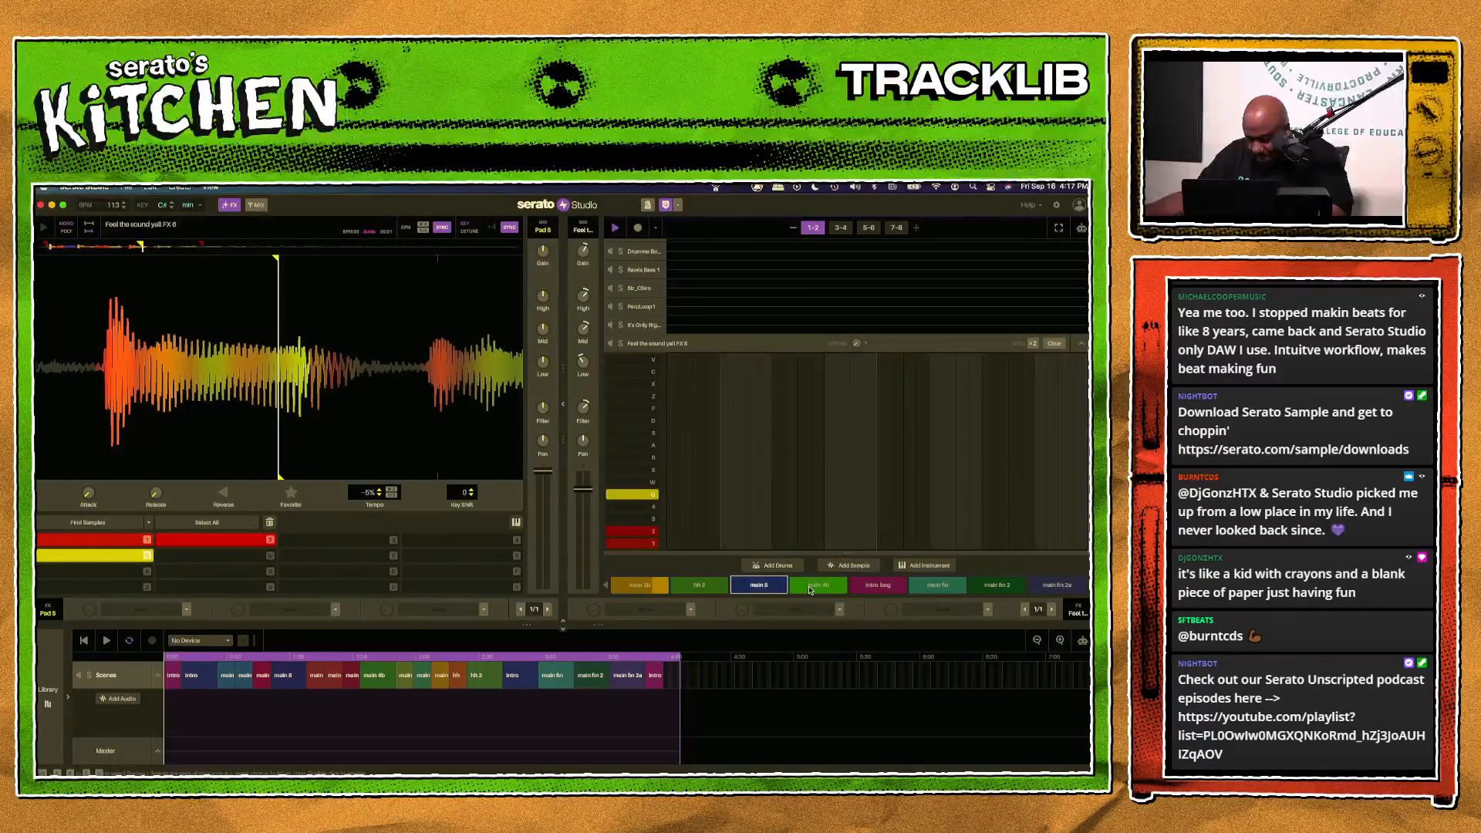
pyautogui.click(878, 586)
pyautogui.click(937, 587)
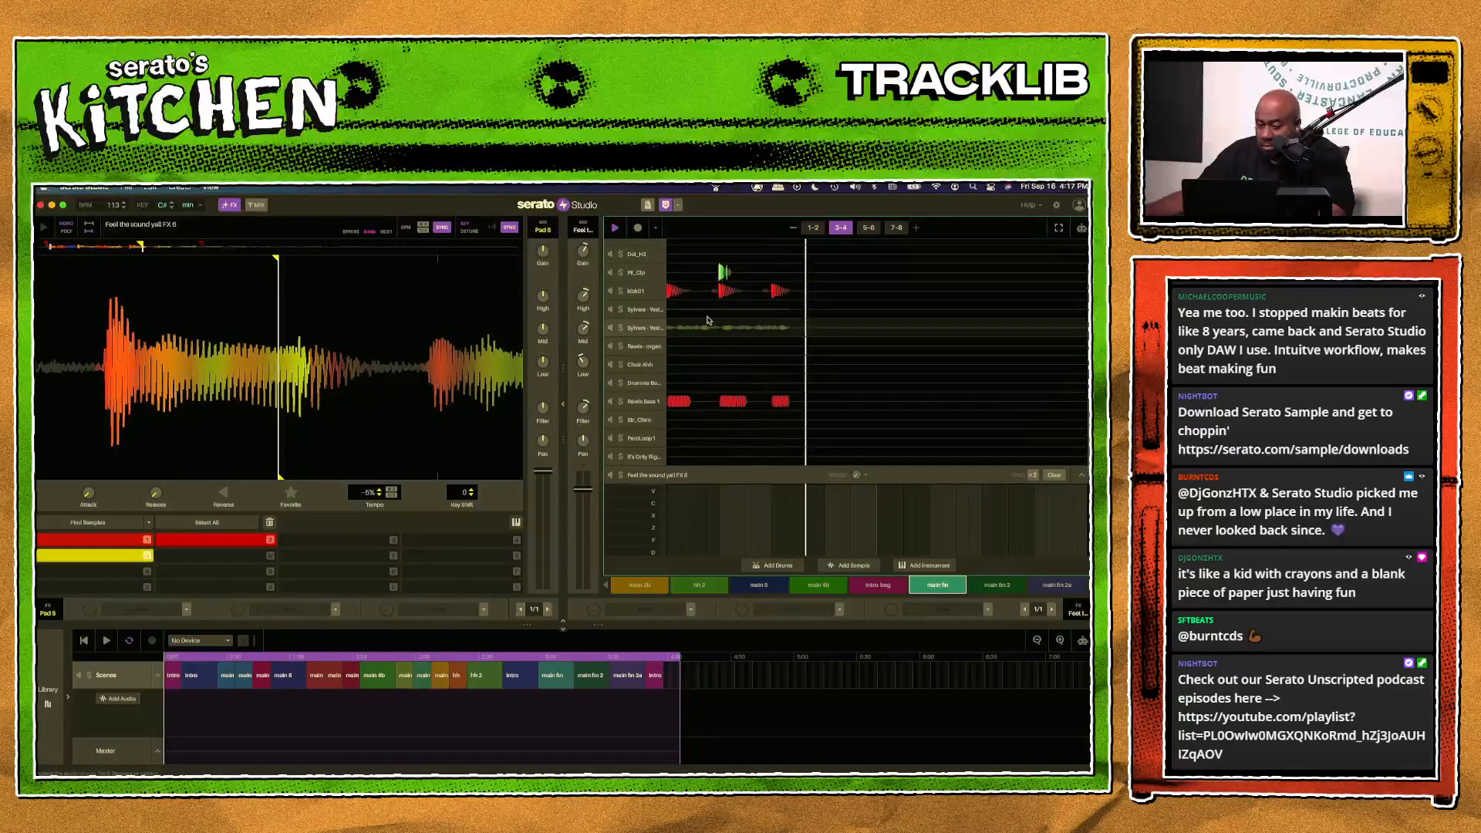
# - View the second Sylvers - Yesterday_02 deck's note pattern in main fin, and switch to the main fin 2 scene
pyautogui.click(684, 330)
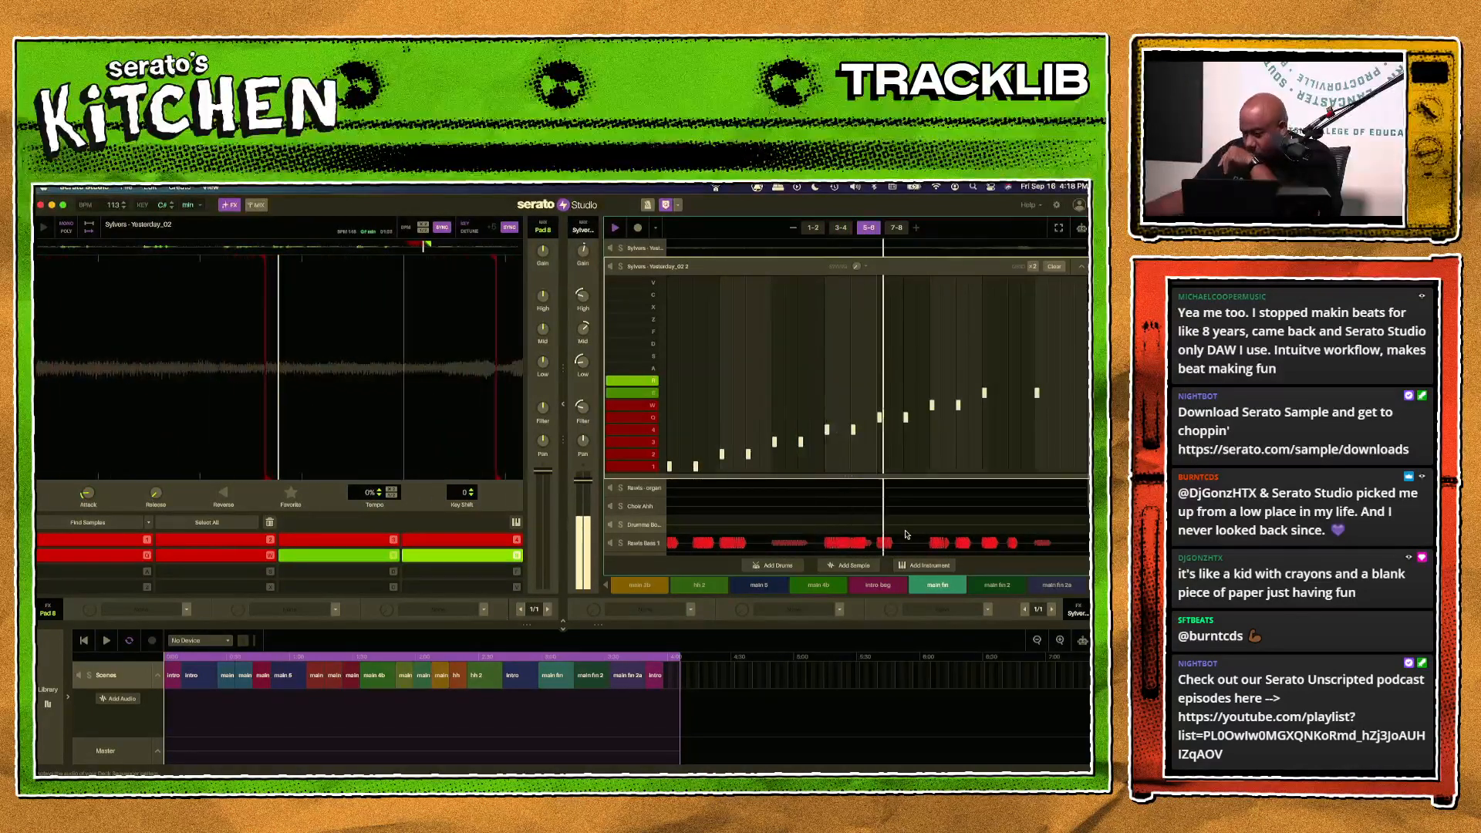
pyautogui.click(997, 584)
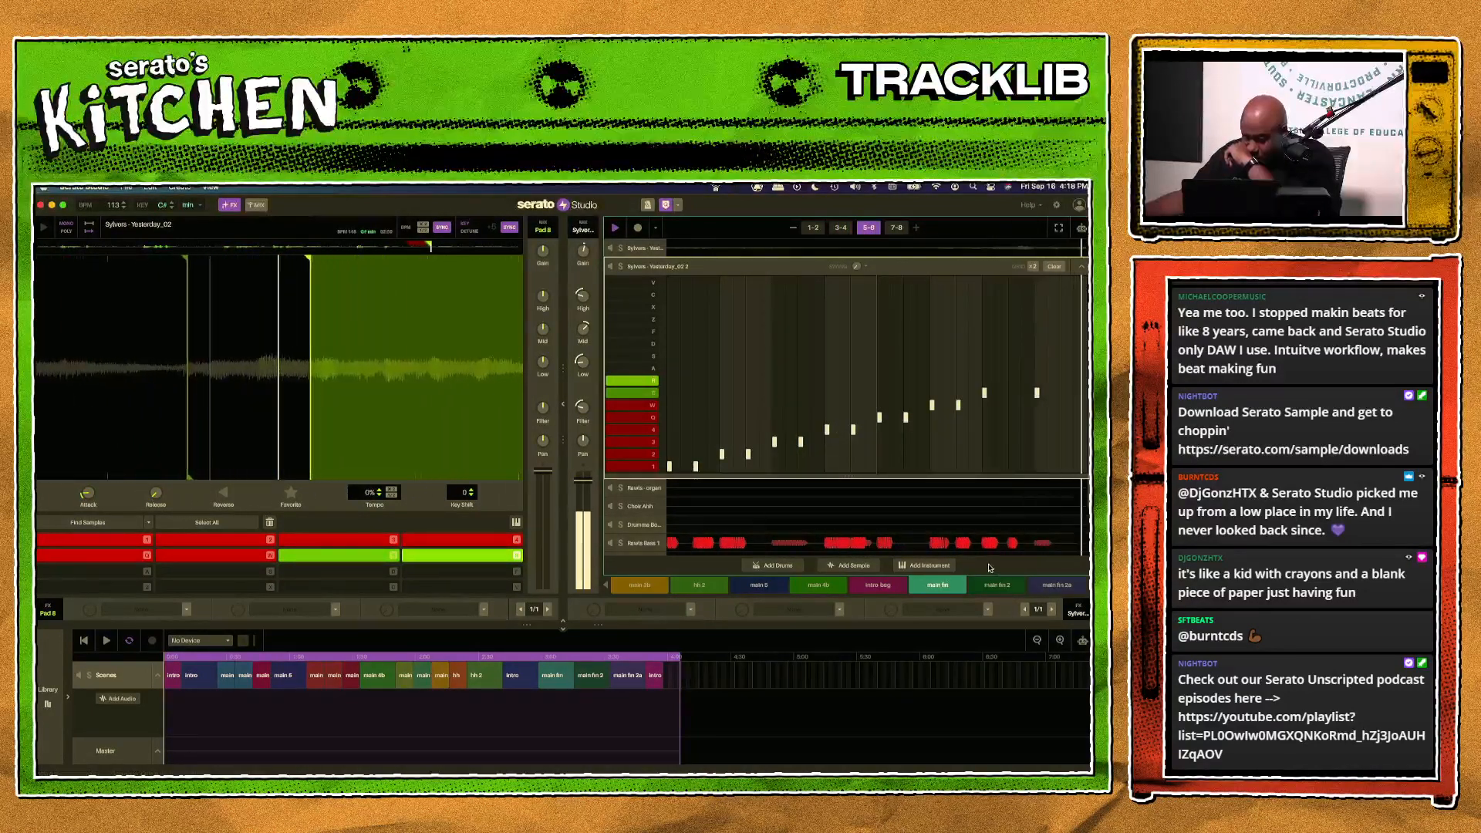